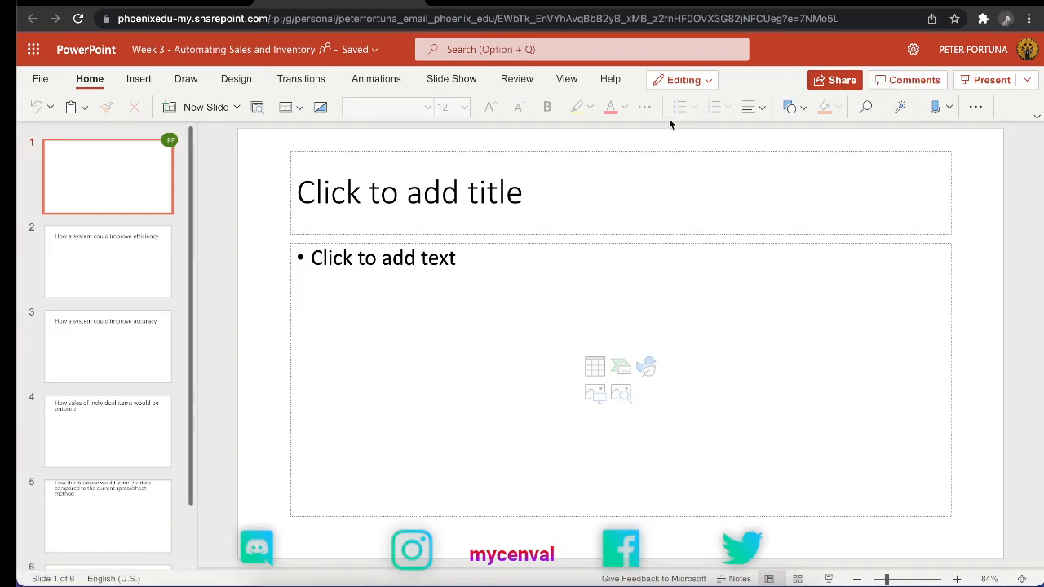
# Step: Switch from the browser version to the presentation in the Microsoft PowerPoint desktop app
pyautogui.click(706, 81)
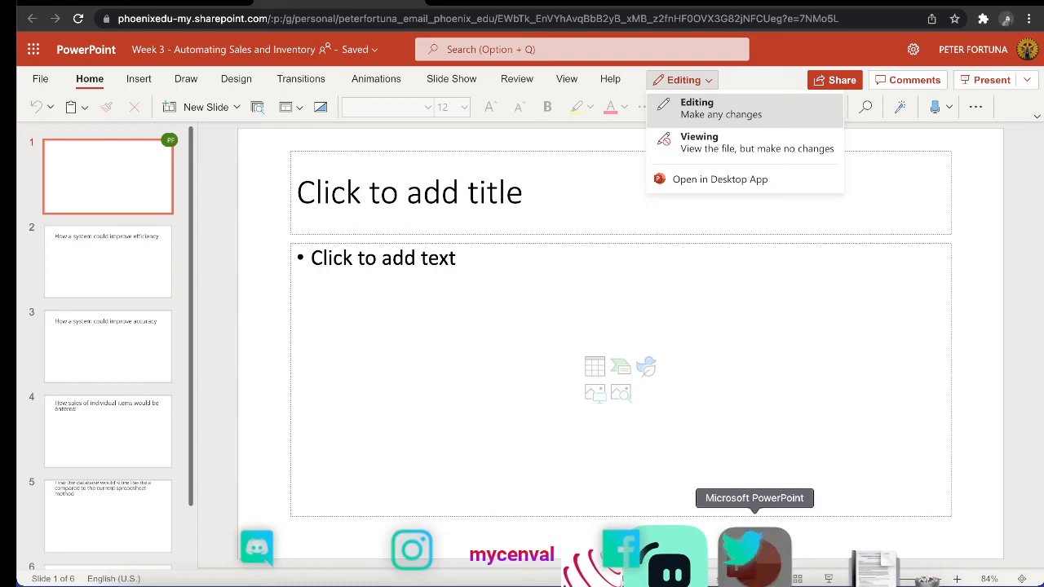
pyautogui.click(756, 555)
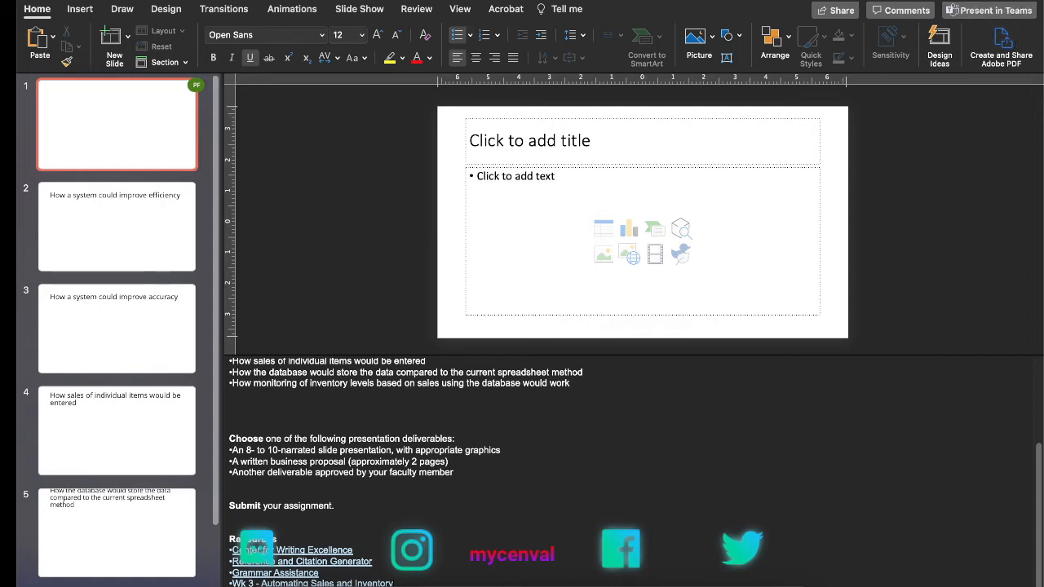
# Step: Check the version and licence information of the desktop app, then close it
pyautogui.click(1024, 1)
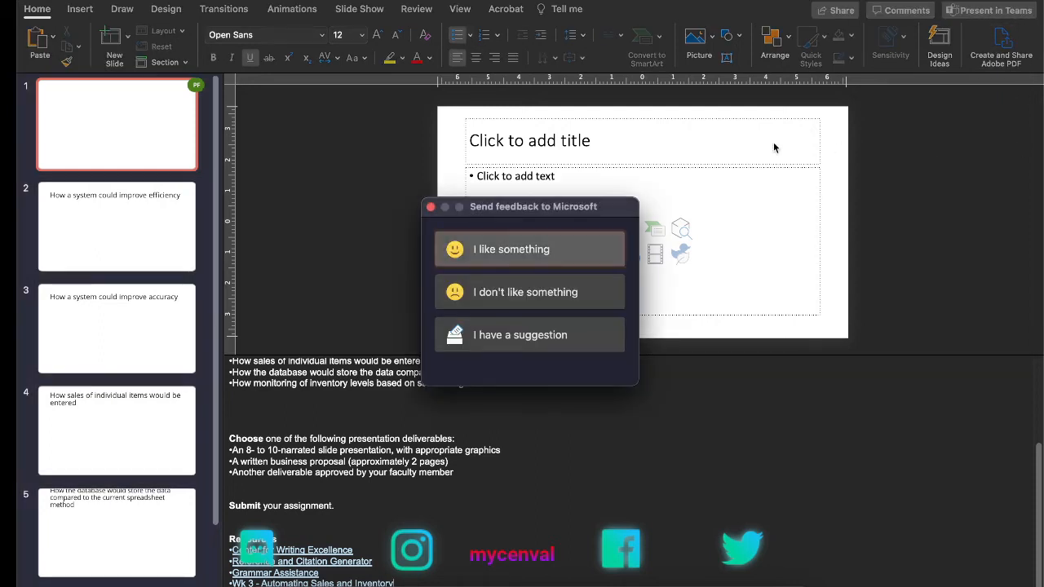
pyautogui.click(431, 207)
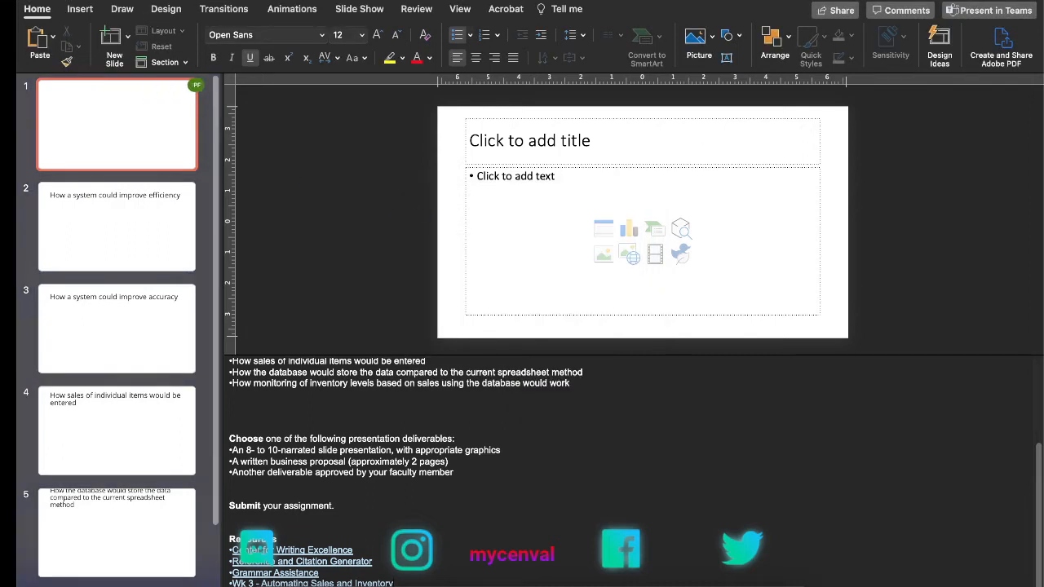
pyautogui.click(70, 1)
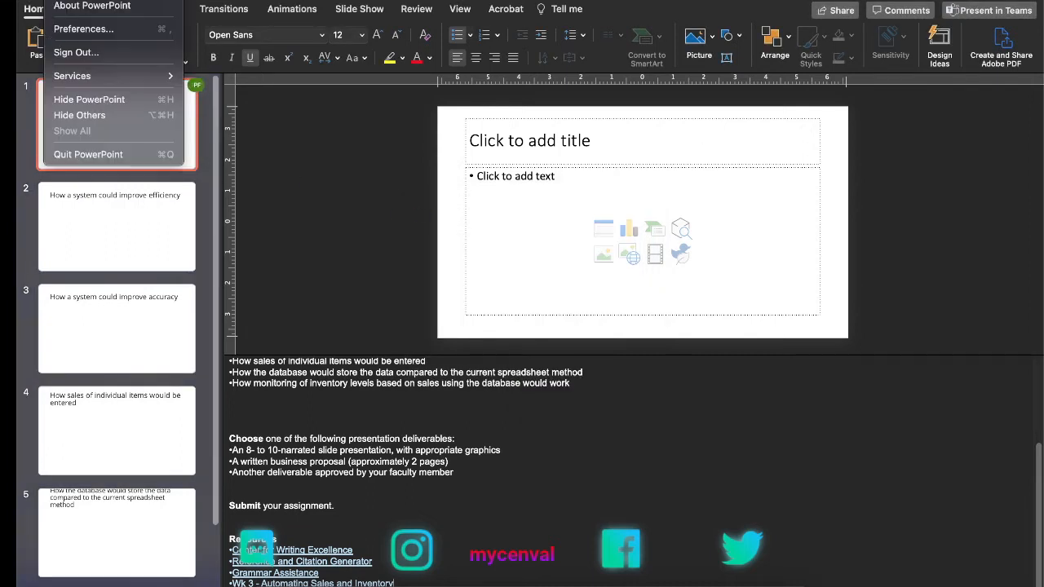
pyautogui.click(66, 6)
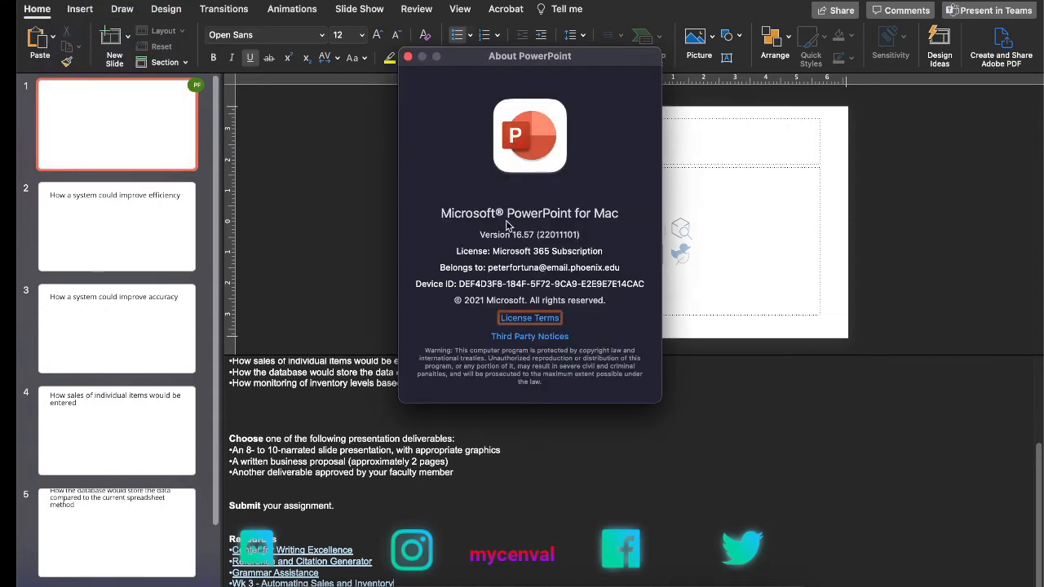
pyautogui.click(408, 56)
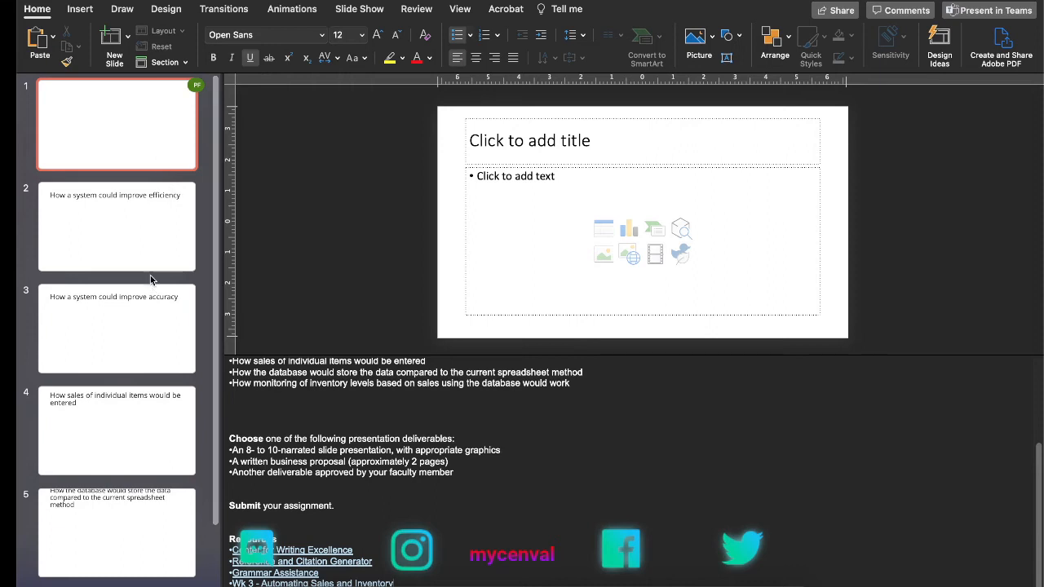
# Step: Enter "Automating Sales & Inventory" as the title of slide 1
pyautogui.click(140, 227)
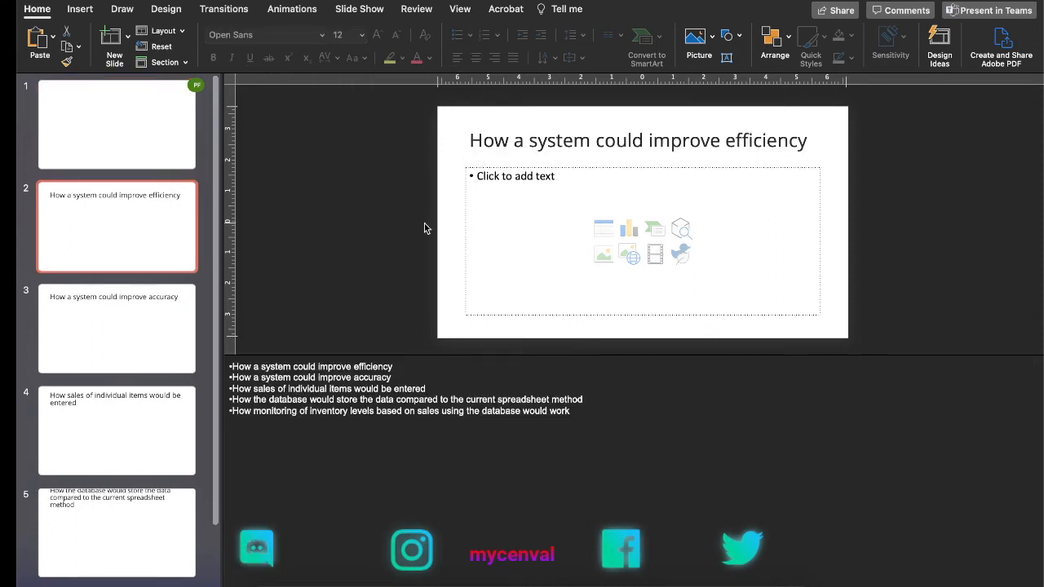
pyautogui.click(133, 122)
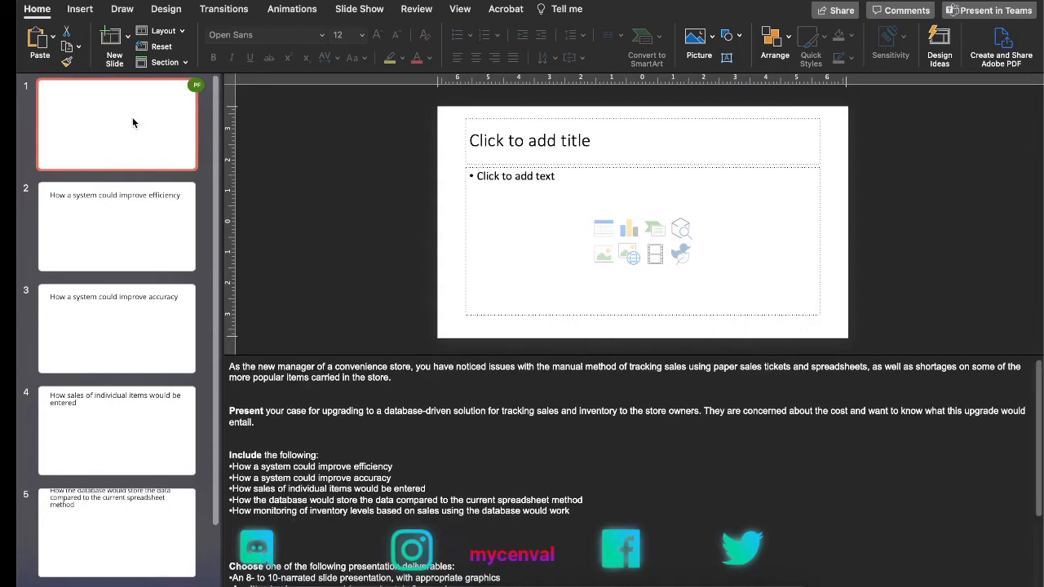
pyautogui.click(560, 151)
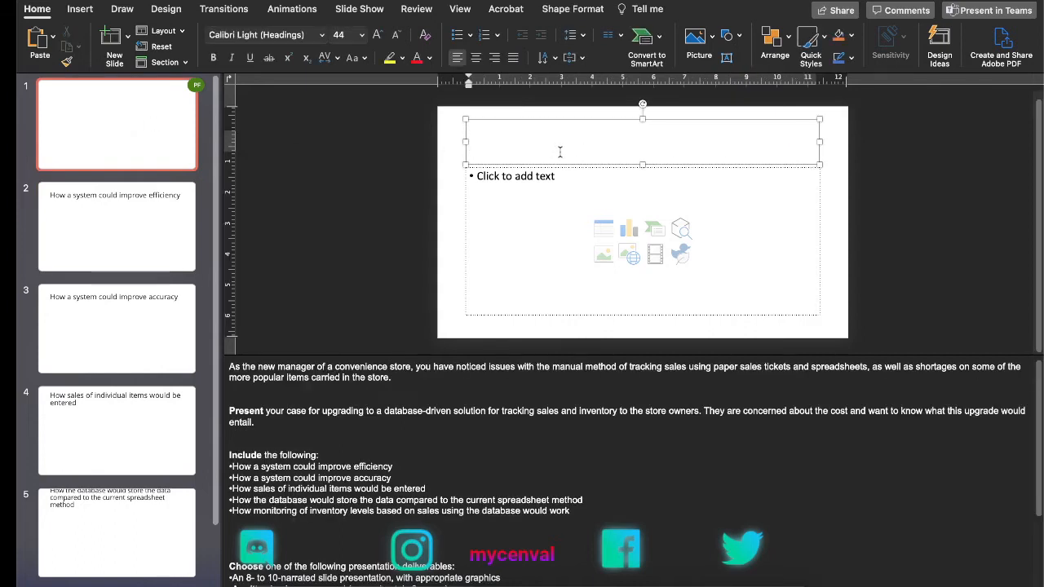
pyautogui.write('Automating ')
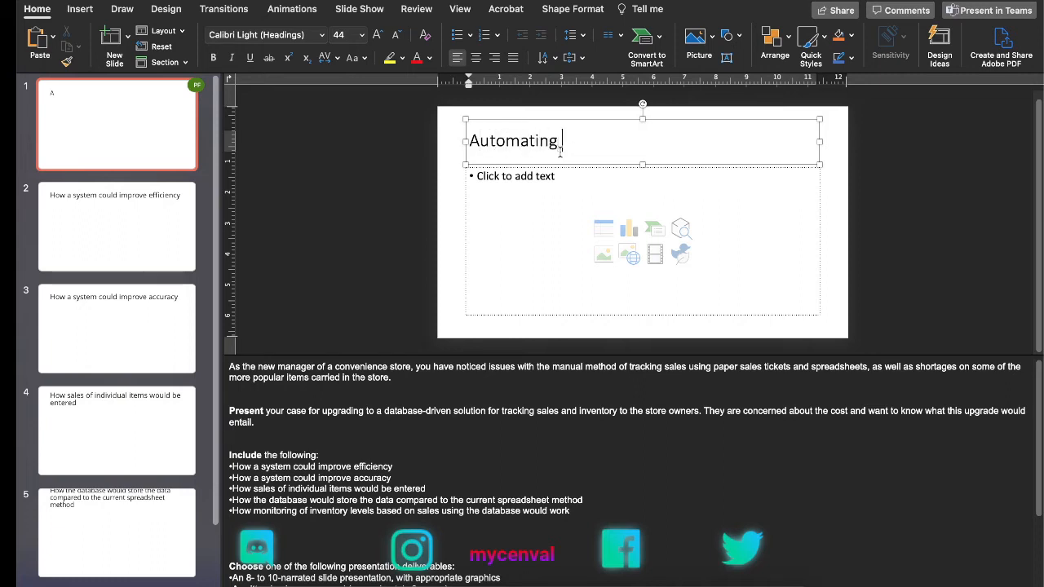
pyautogui.write('Sales a')
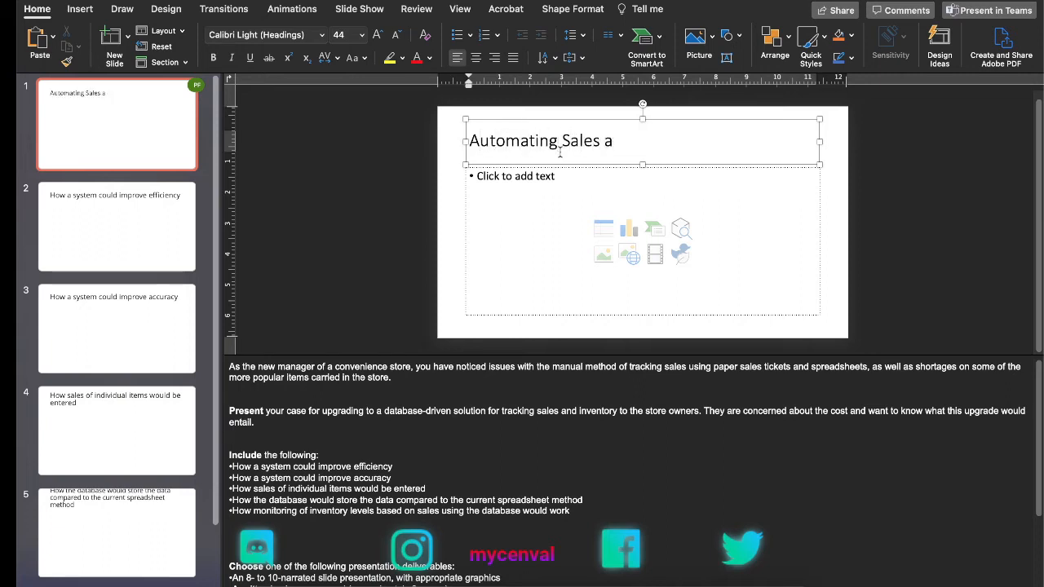
pyautogui.press('BackSpace')
pyautogui.write('*')
pyautogui.press('BackSpace')
pyautogui.write('^')
pyautogui.press('BackSpace')
pyautogui.write('*&')
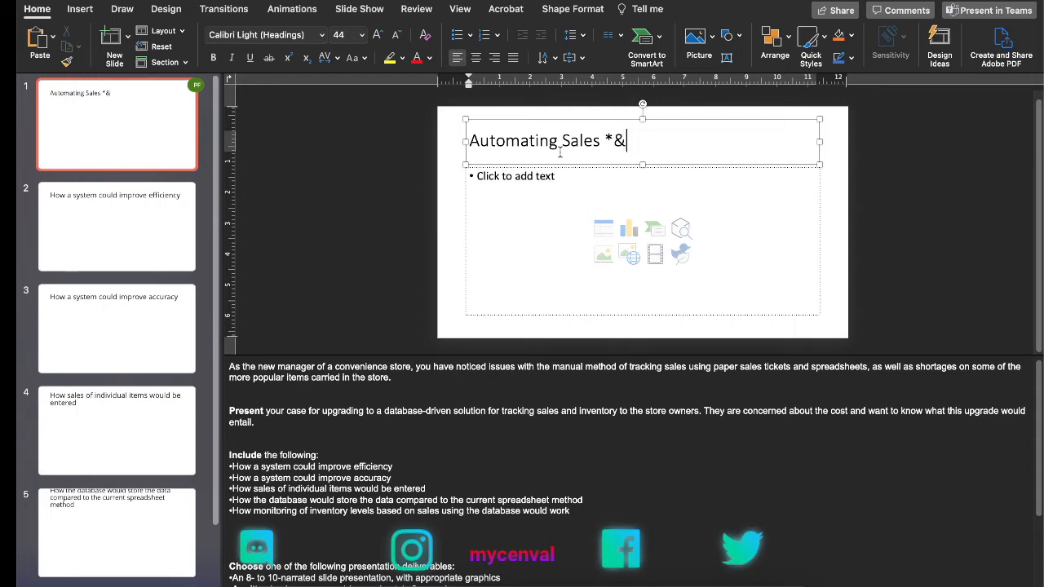
pyautogui.press('BackSpace')
pyautogui.press('BackSpace')
pyautogui.write('& Sa')
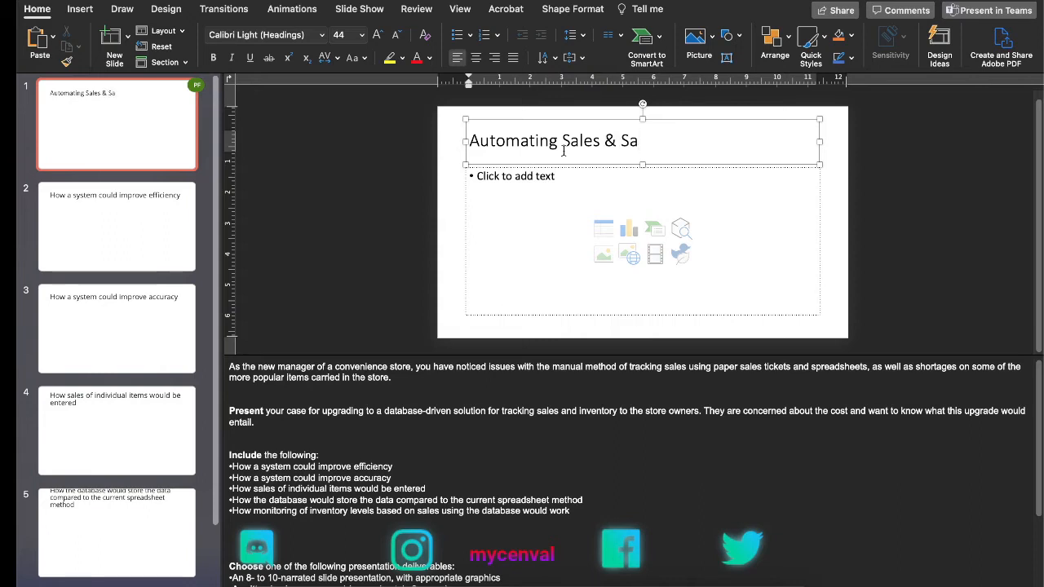
pyautogui.write('les')
pyautogui.press('BackSpace')
pyautogui.press('BackSpace')
pyautogui.press('BackSpace')
pyautogui.press('BackSpace')
pyautogui.press('BackSpace')
pyautogui.write('INv')
pyautogui.press('BackSpace')
pyautogui.press('BackSpace')
pyautogui.write('nventory')
# Step: Convert the five bullet points under "Include the following" in slide 1's notes to a numbered list
pyautogui.click(582, 439)
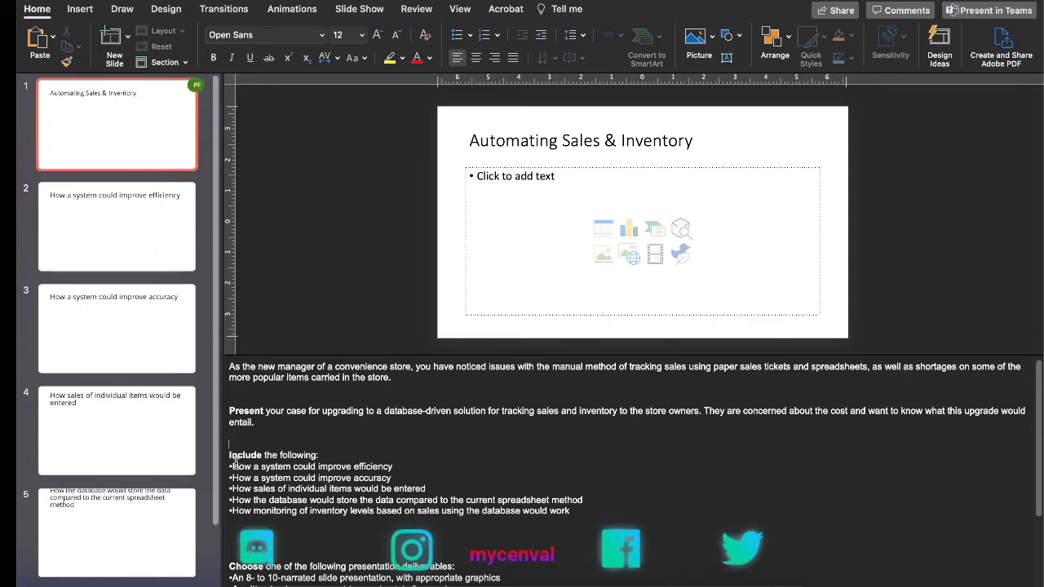
pyautogui.click(575, 511)
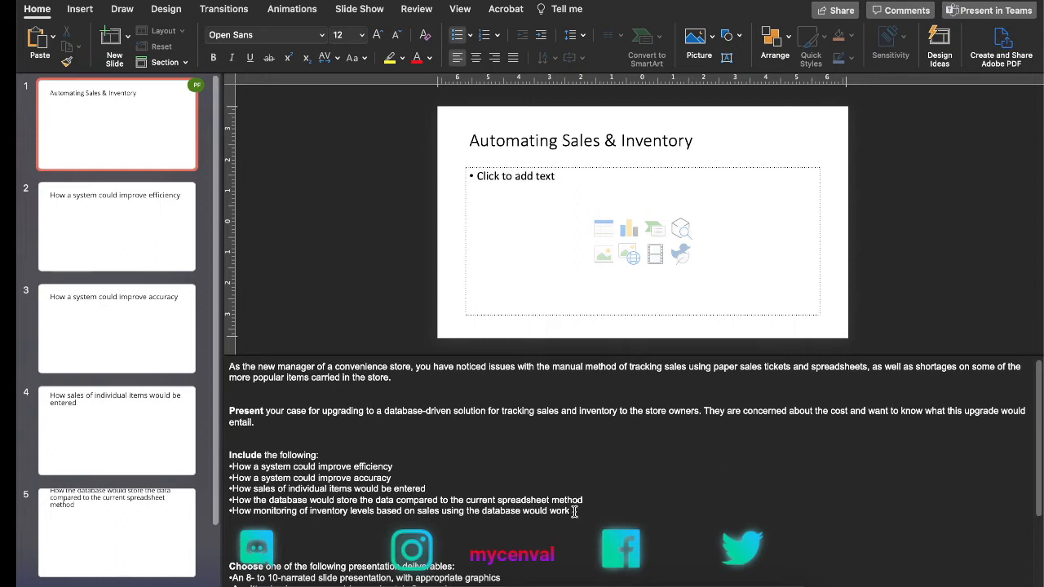
pyautogui.moveTo(574, 511); pyautogui.dragTo(248, 477)
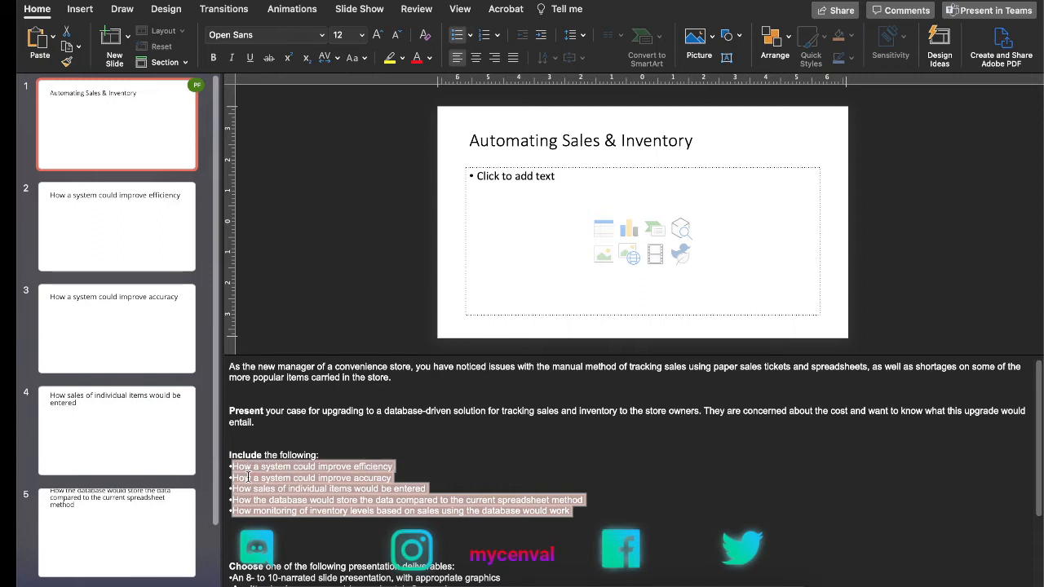
pyautogui.click(491, 36)
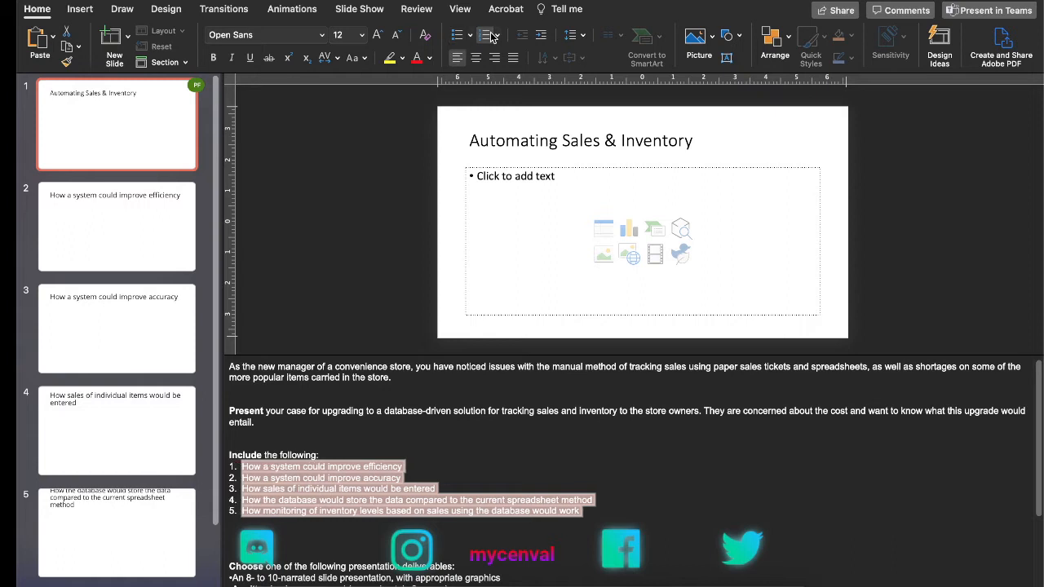
pyautogui.click(553, 450)
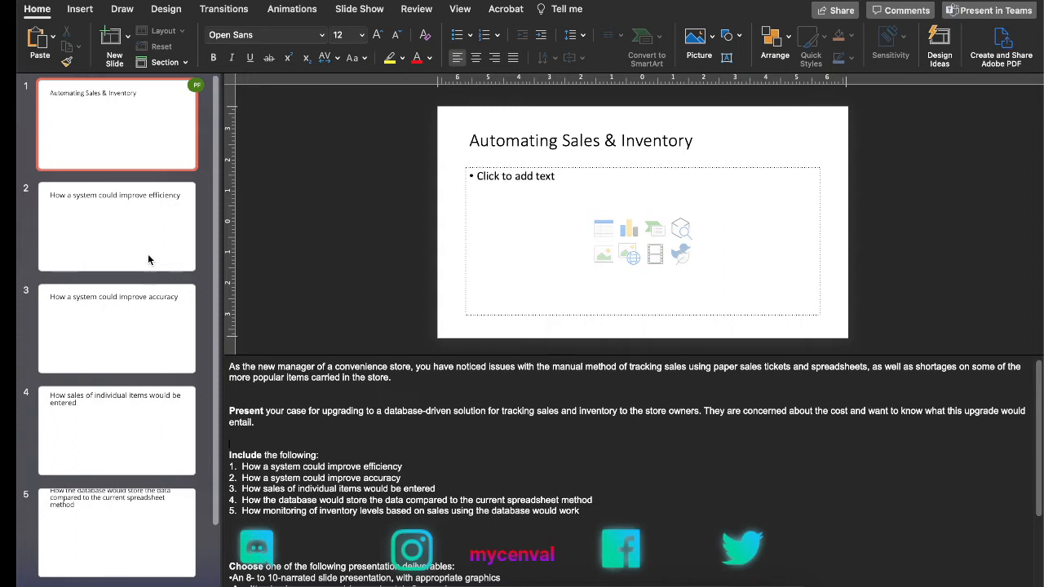
# Step: Look through slides 2 to 6 to compare their titles with the requirements listed in the notes
pyautogui.click(139, 206)
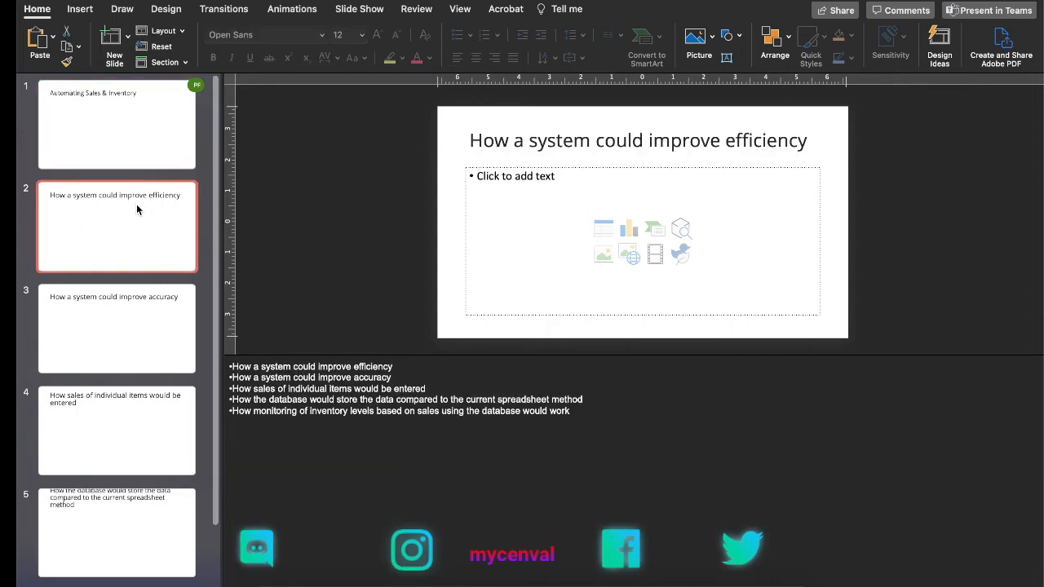
pyautogui.click(128, 341)
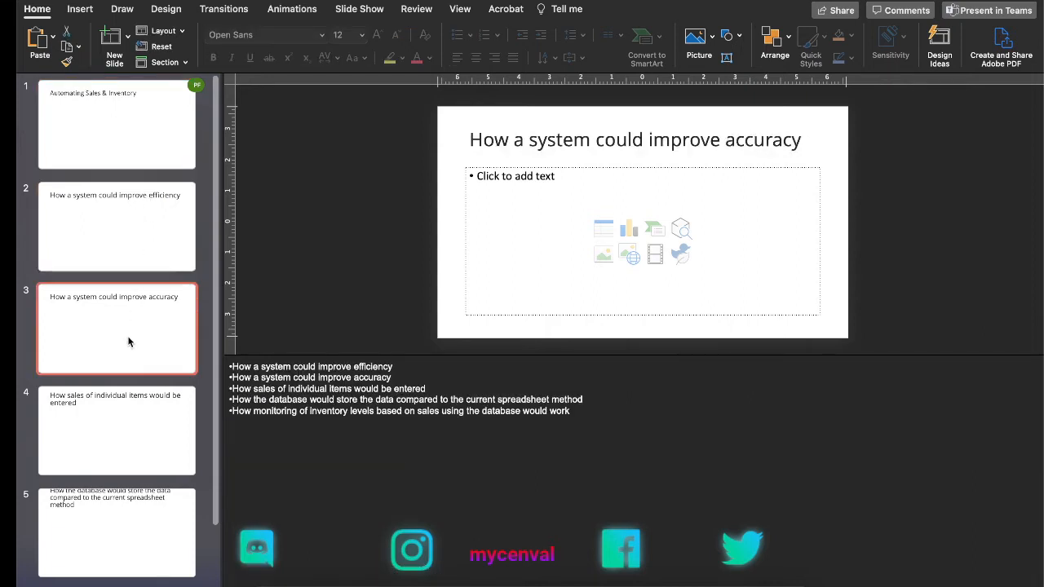
pyautogui.click(128, 442)
pyautogui.click(121, 545)
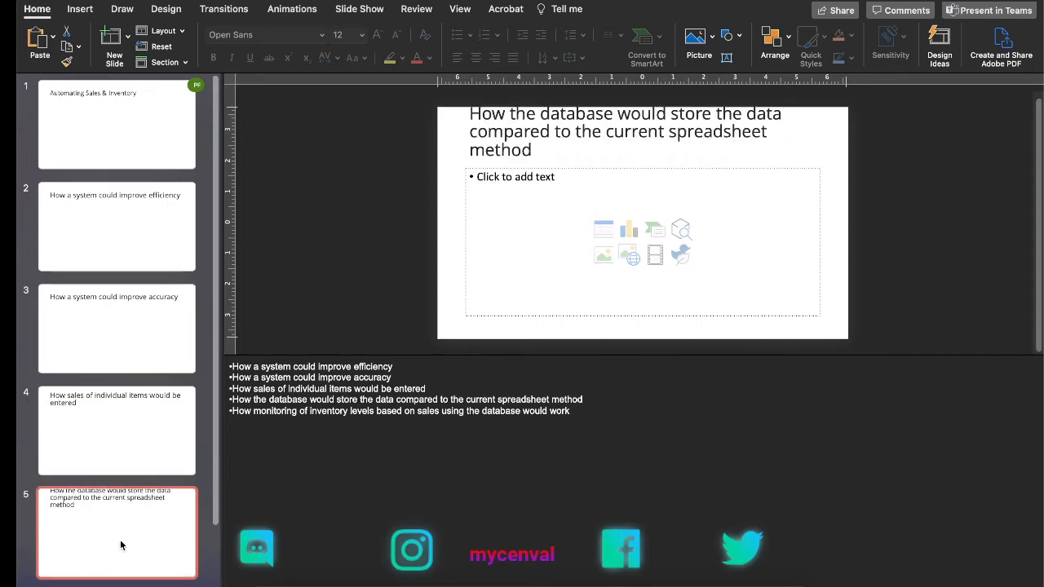
pyautogui.click(124, 586)
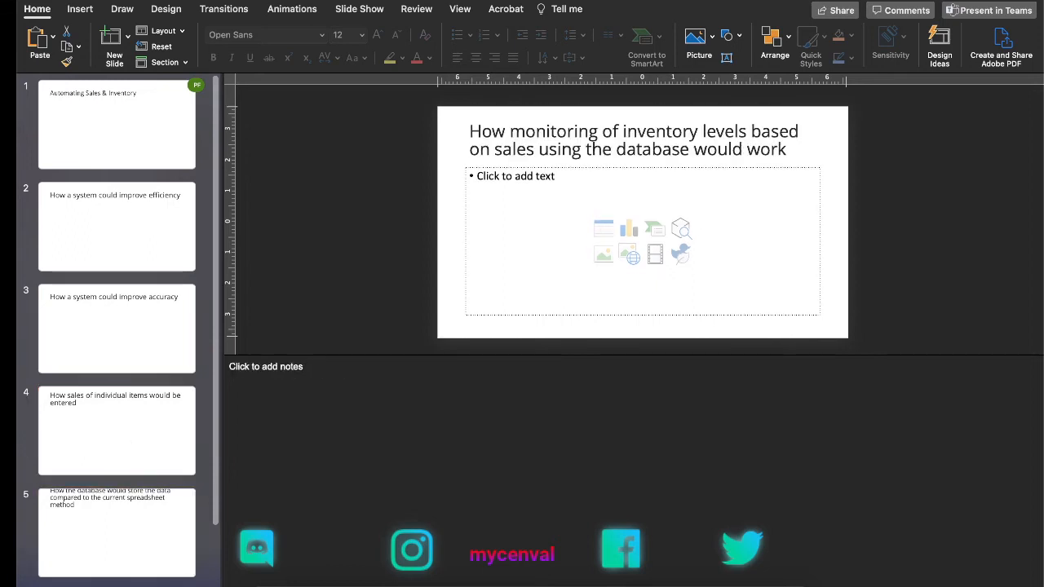
# Step: Center the title "Automating Sales & Inventory" on slide 1 and set its font size to 20
pyautogui.click(154, 133)
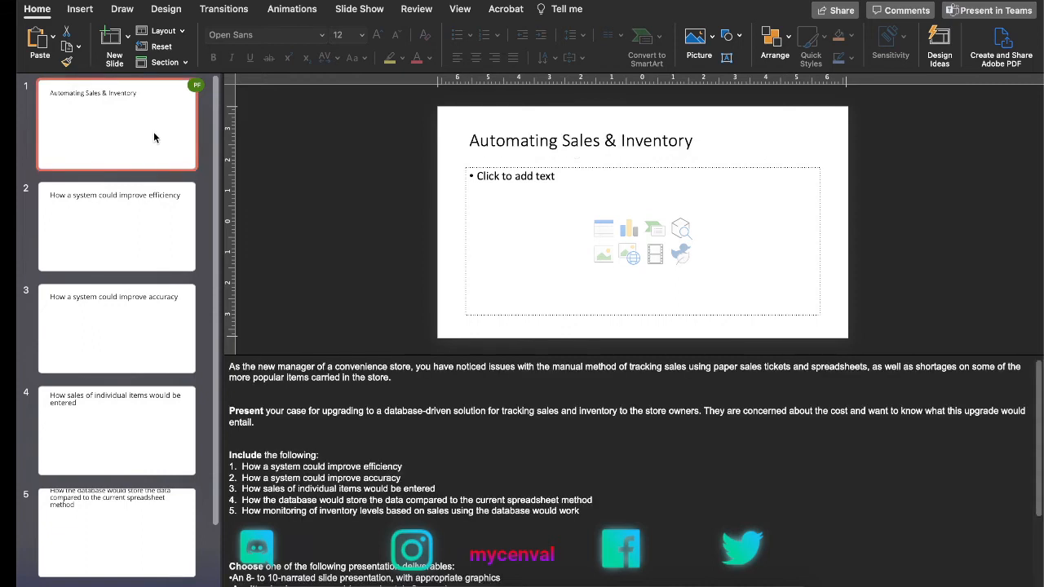
pyautogui.click(580, 140)
pyautogui.tripleClick(576, 140)
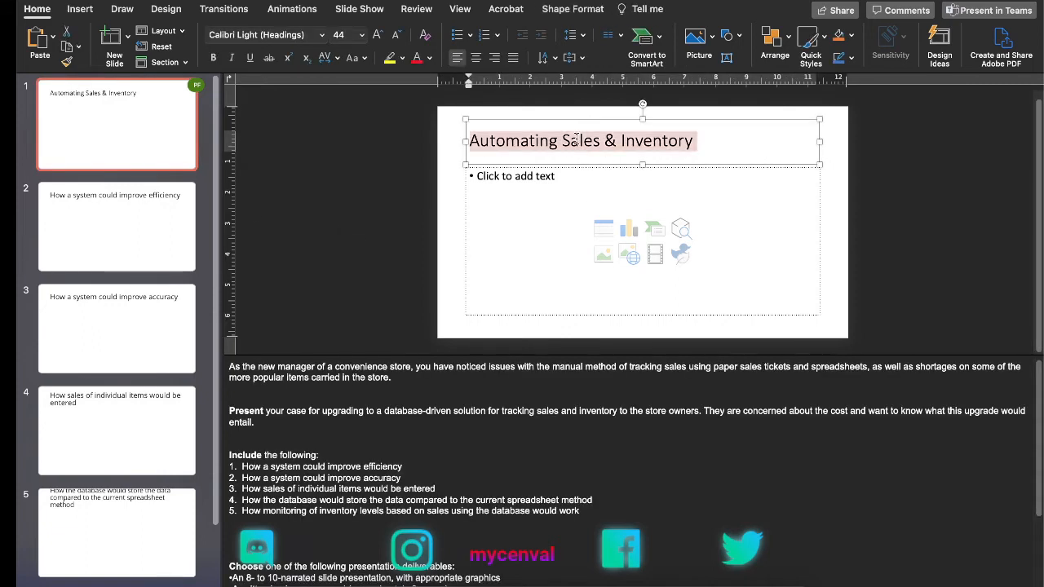
pyautogui.click(476, 59)
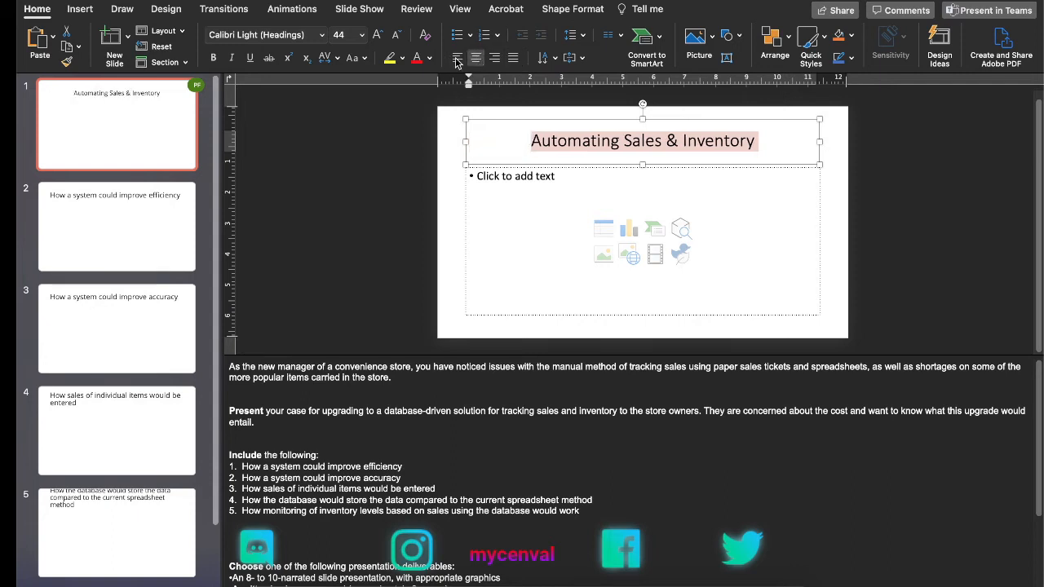
pyautogui.click(362, 35)
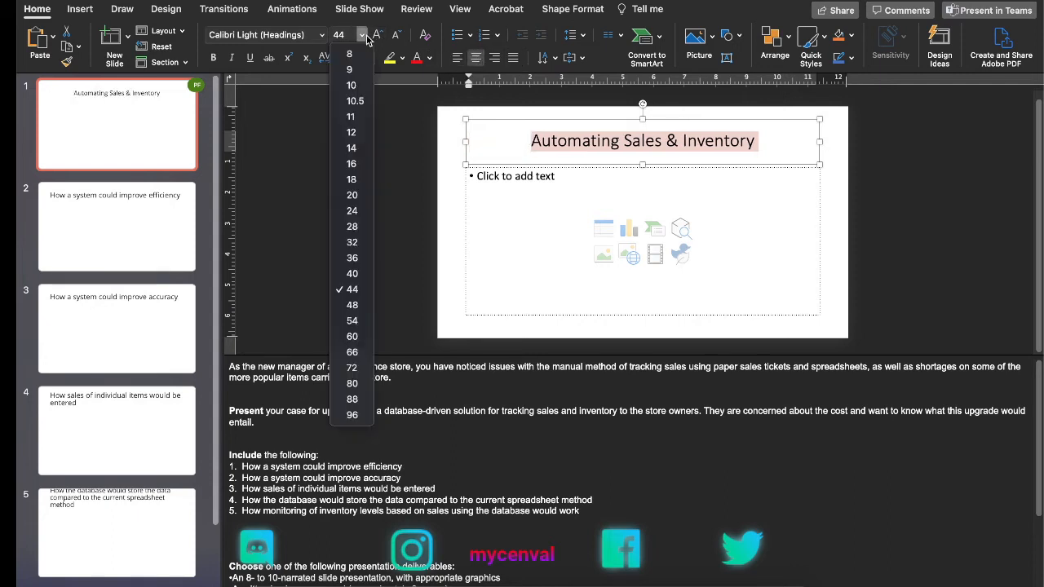
pyautogui.click(352, 195)
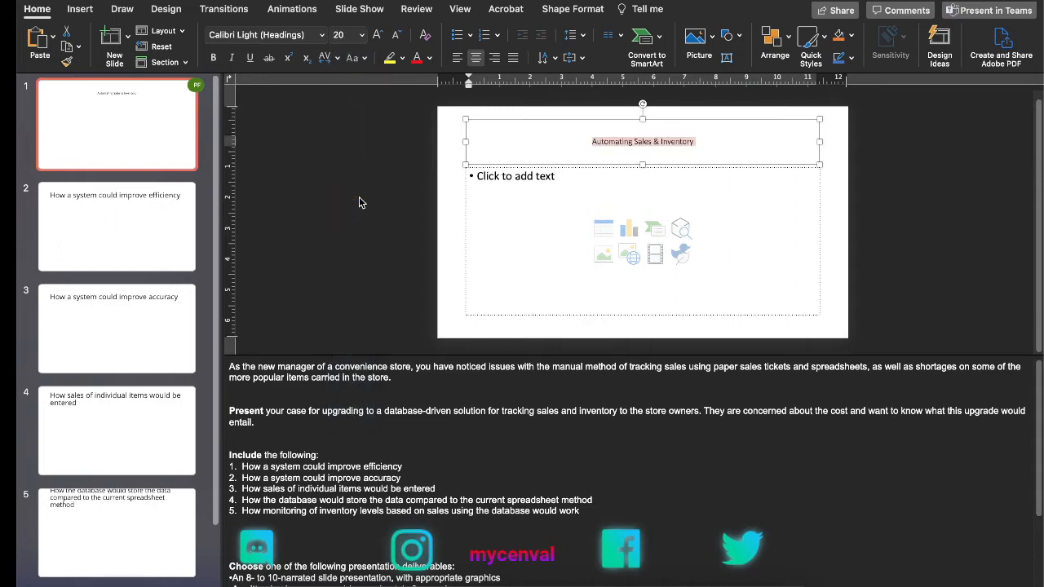
# Step: Center the title "How a system could improve efficiency" on slide 2 and set its font size to 20
pyautogui.click(152, 230)
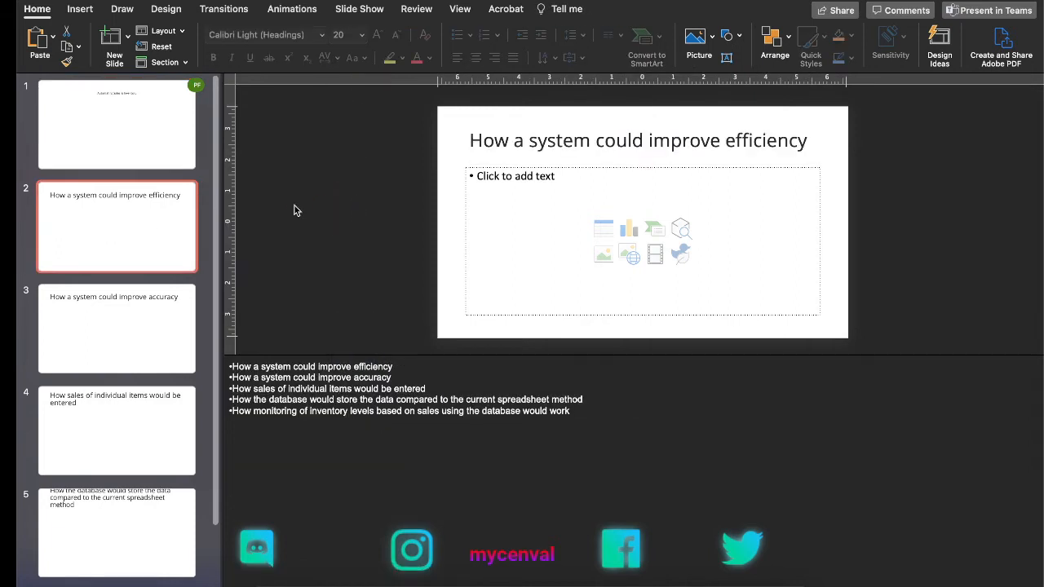
pyautogui.click(589, 142)
pyautogui.tripleClick(589, 142)
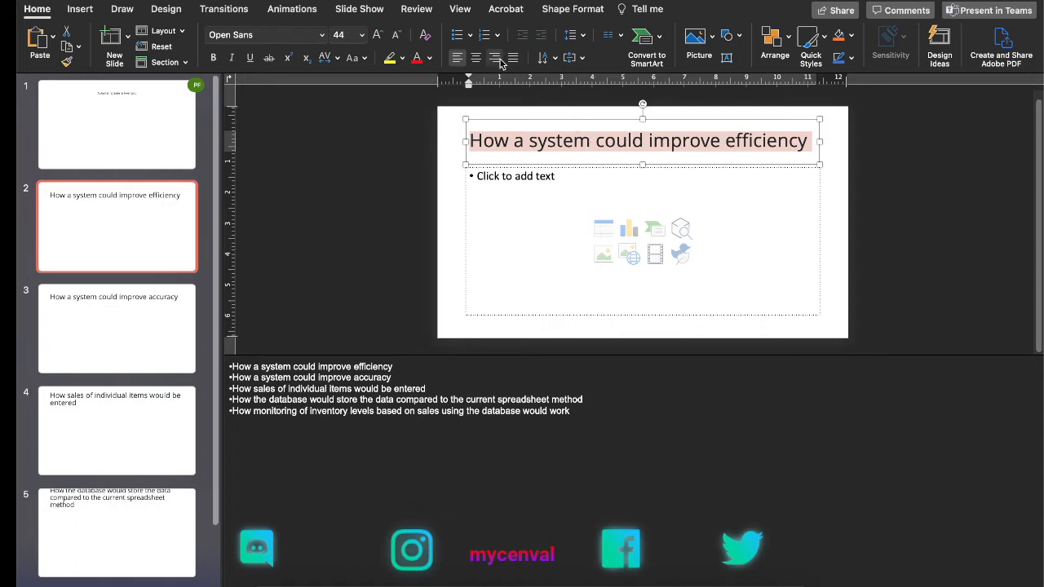
pyautogui.click(362, 36)
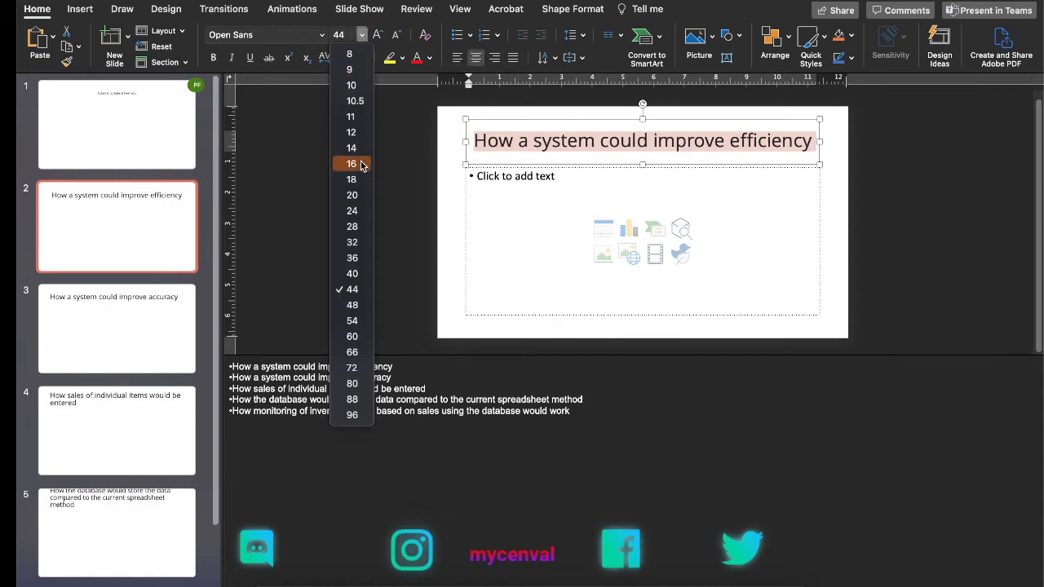
pyautogui.click(352, 196)
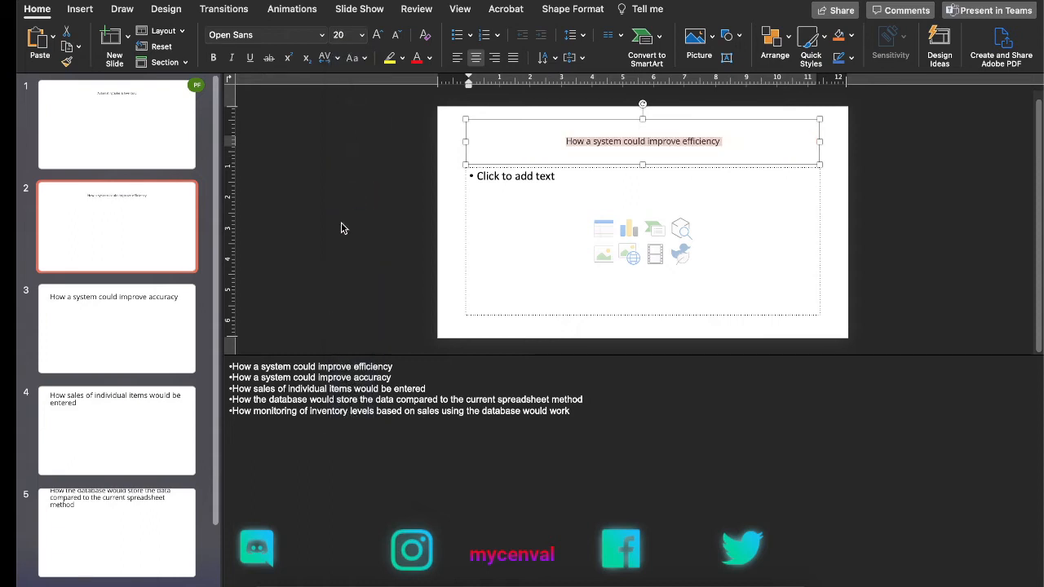
# Step: Set the title "How a system could improve accuracy" on slide 3 to font size 20 and center it
pyautogui.click(145, 322)
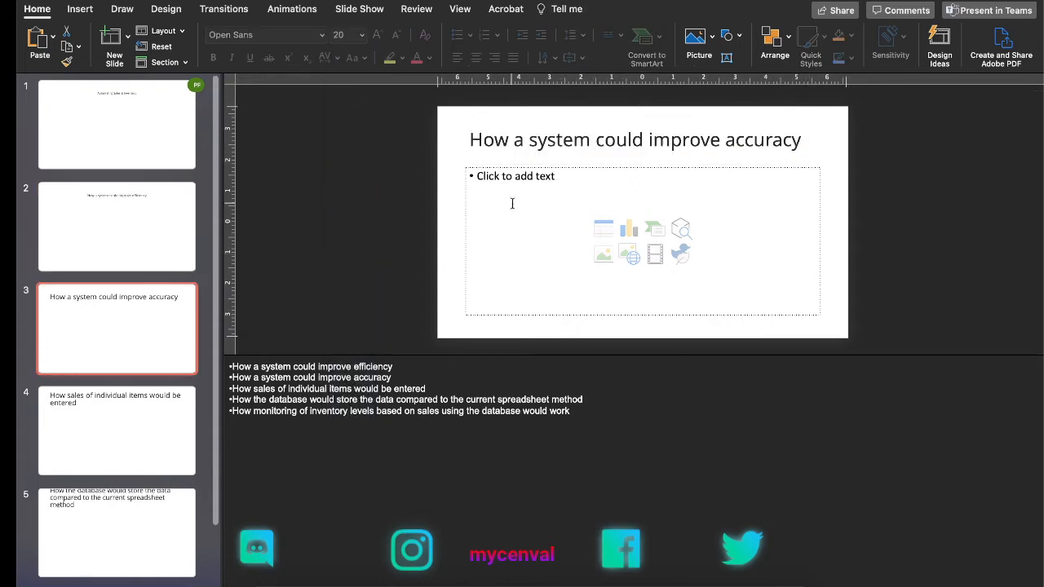
pyautogui.click(505, 144)
pyautogui.tripleClick(506, 149)
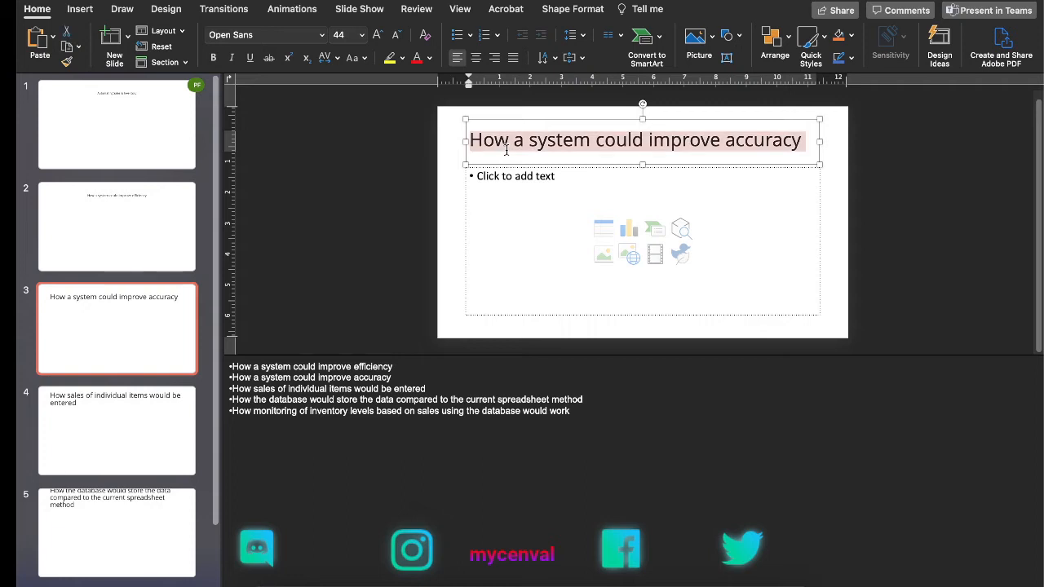
pyautogui.click(362, 36)
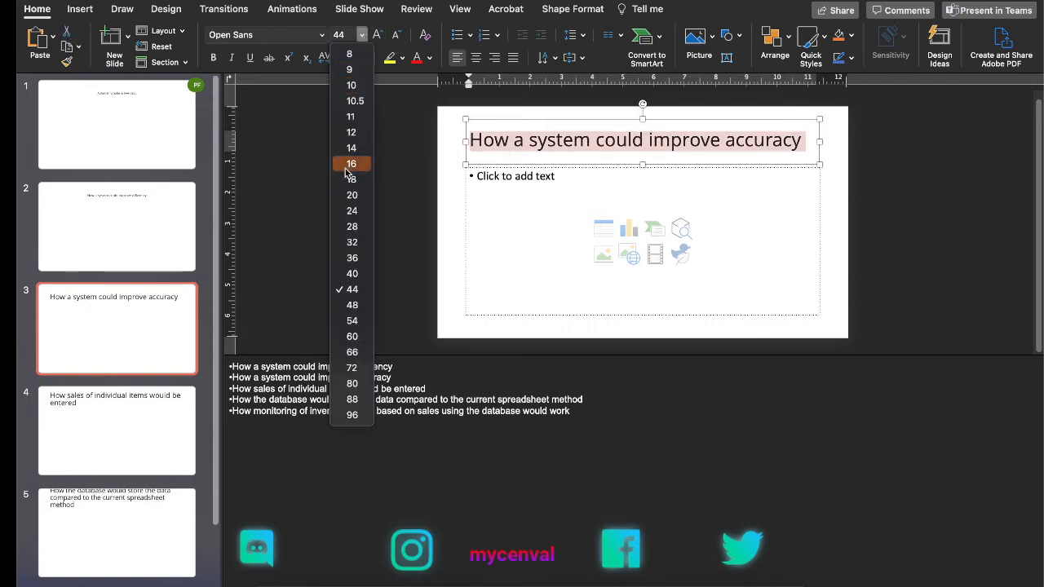
pyautogui.click(351, 194)
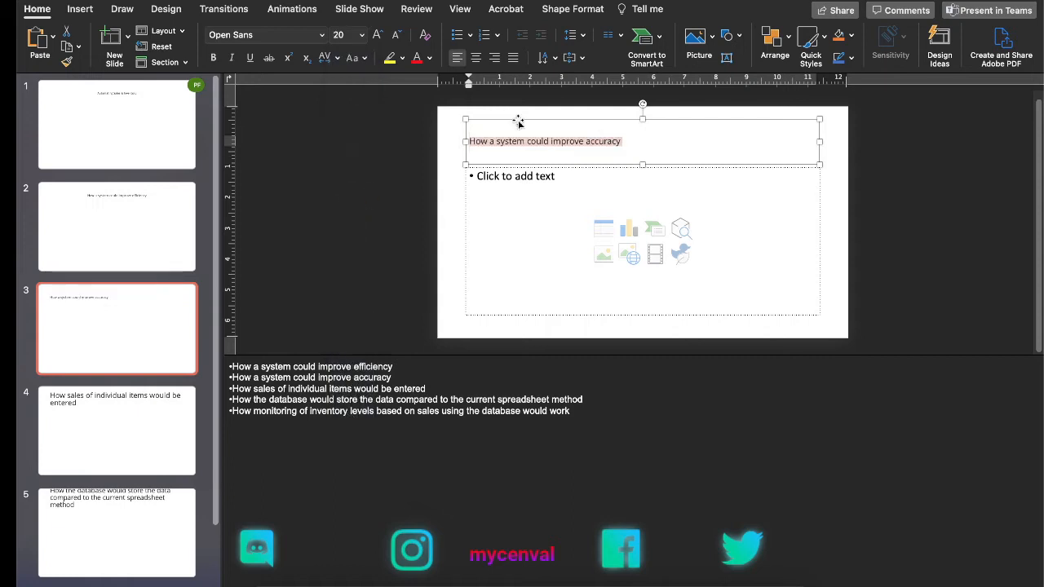
pyautogui.click(476, 58)
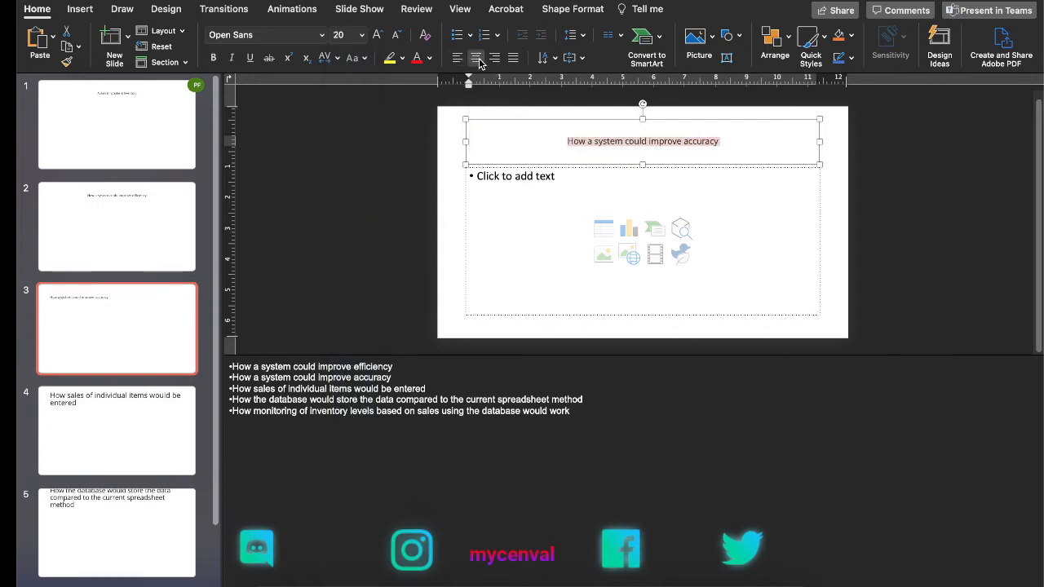
# Step: Center the title "How sales of individual items would be entered" on slide 4 and set its font size to 20
pyautogui.click(172, 392)
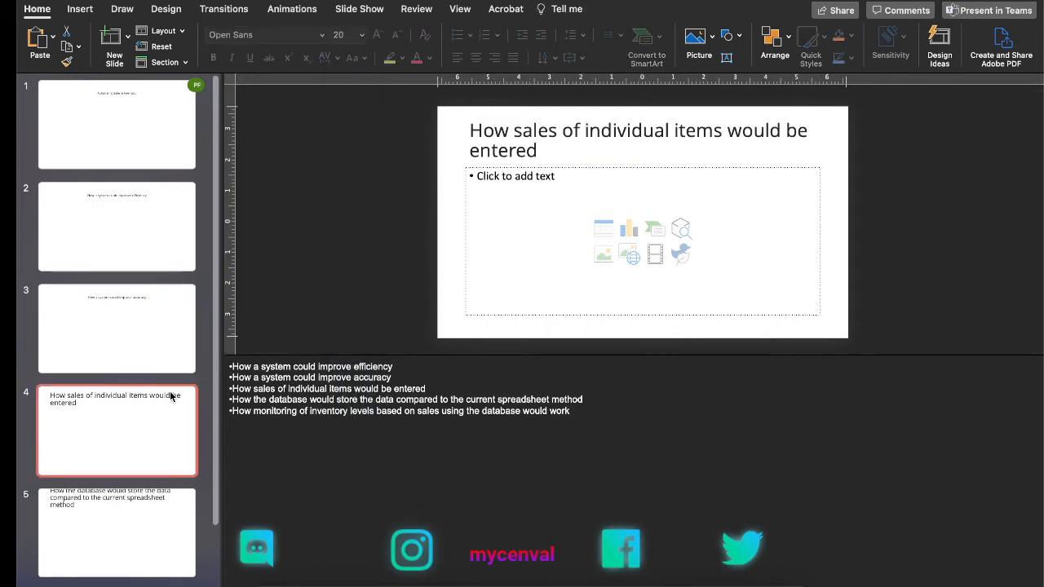
pyautogui.tripleClick(522, 135)
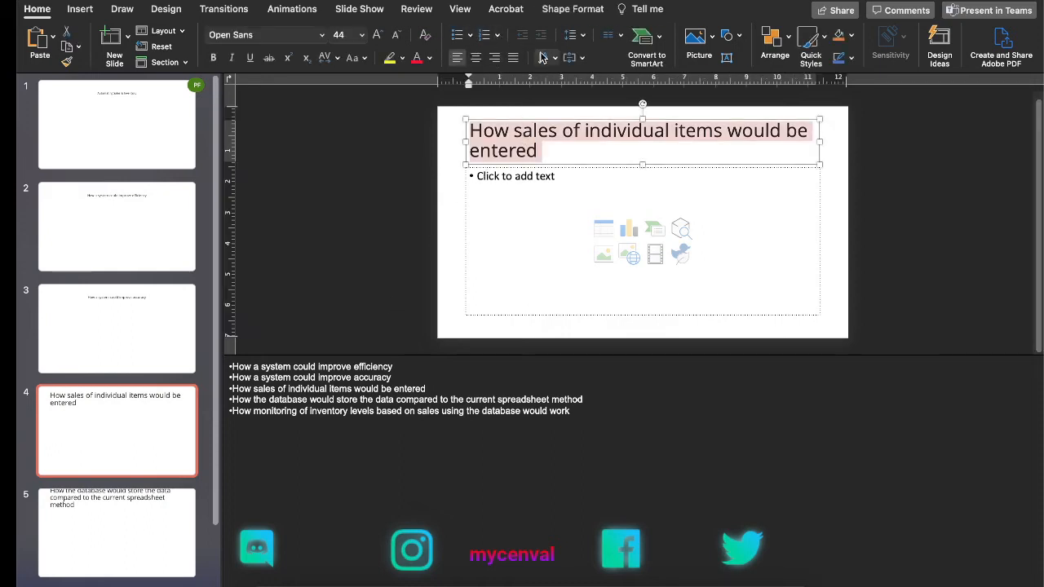
pyautogui.click(476, 58)
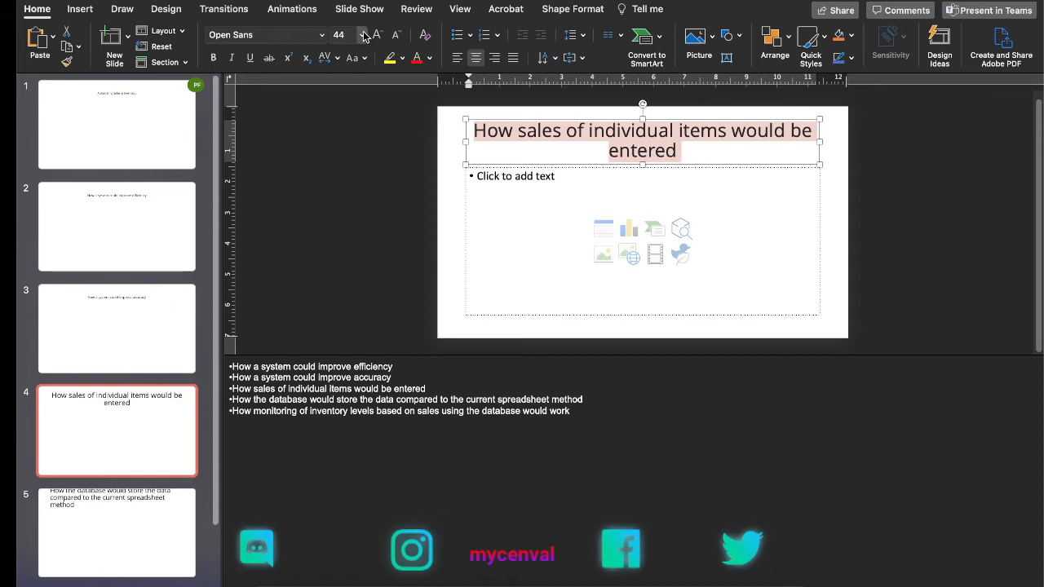
pyautogui.click(362, 35)
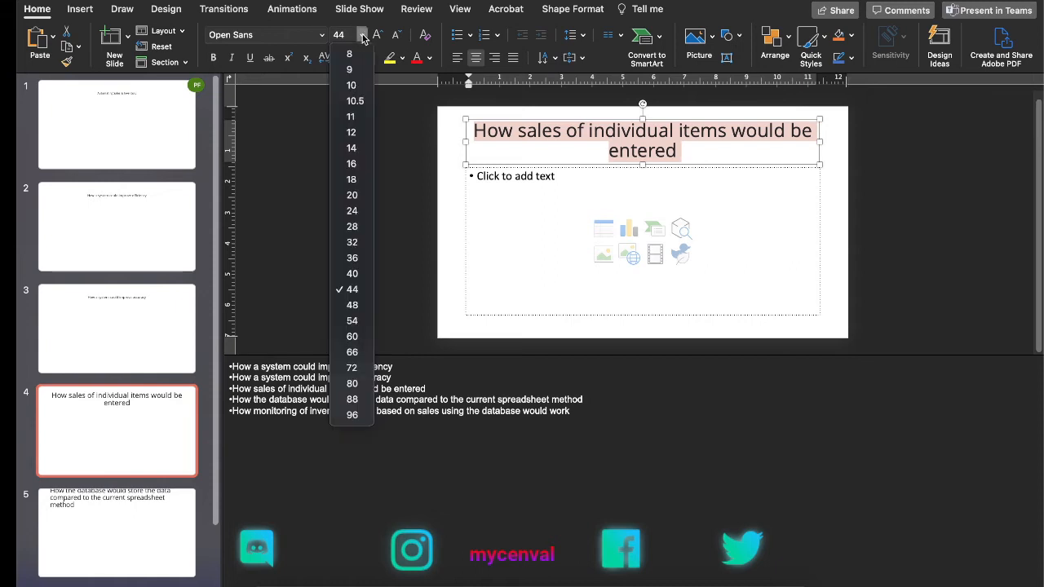
pyautogui.click(352, 195)
# Step: Set slide 5's title about how the database would store the data to font size 20 and center it
pyautogui.click(113, 517)
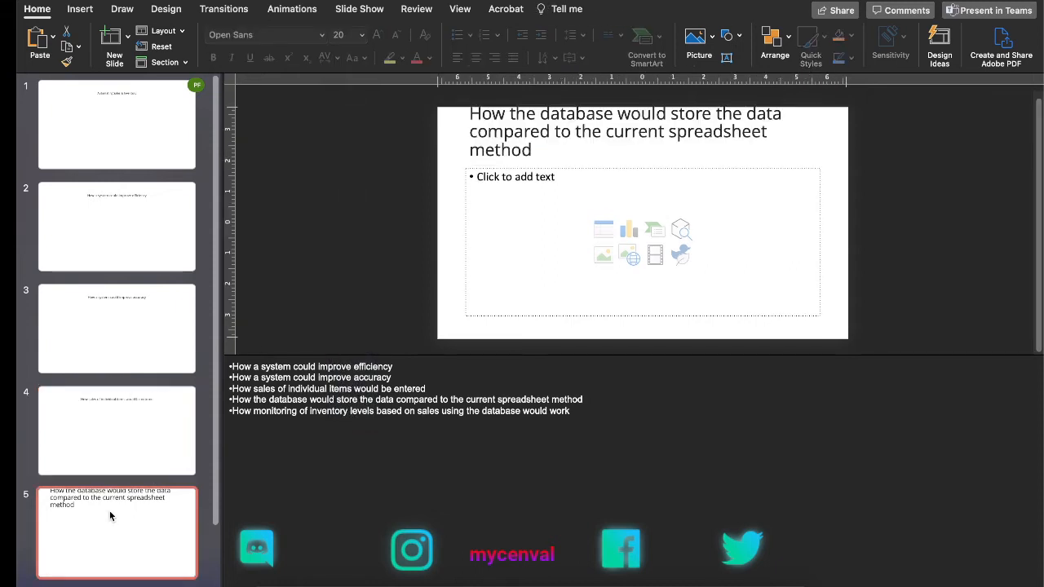
pyautogui.click(532, 156)
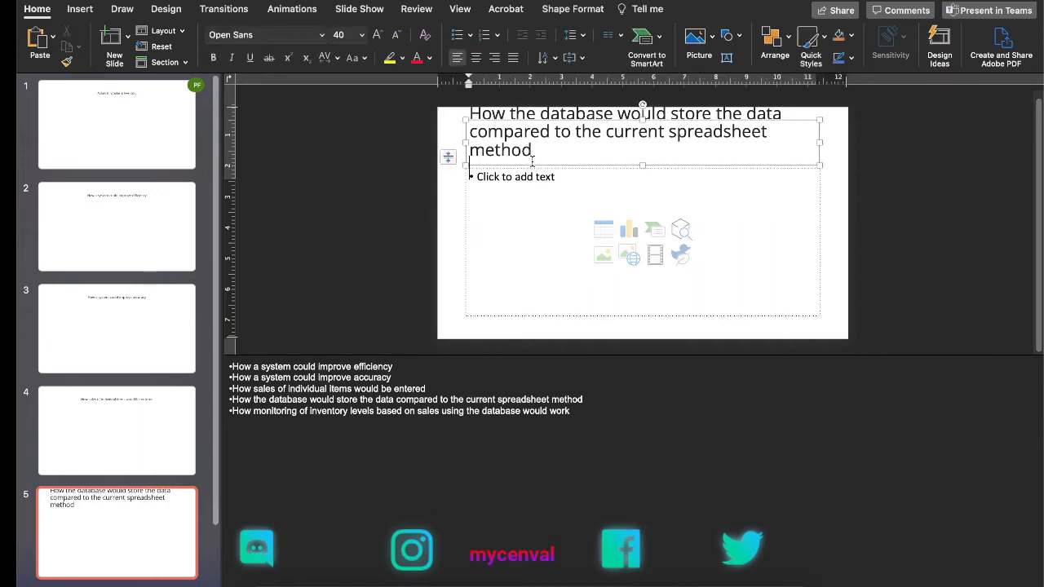
pyautogui.press('super+a')
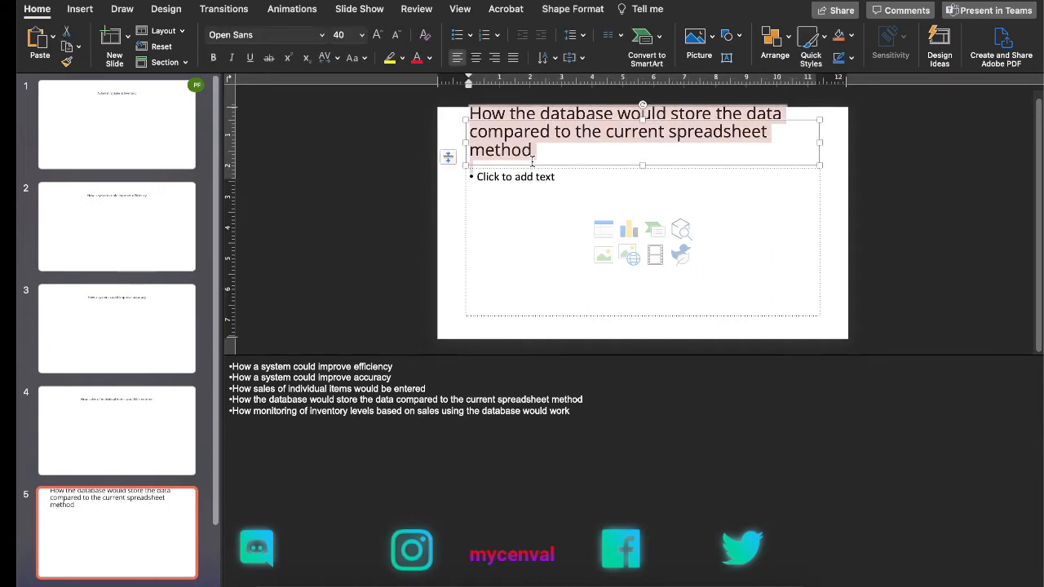
pyautogui.click(380, 36)
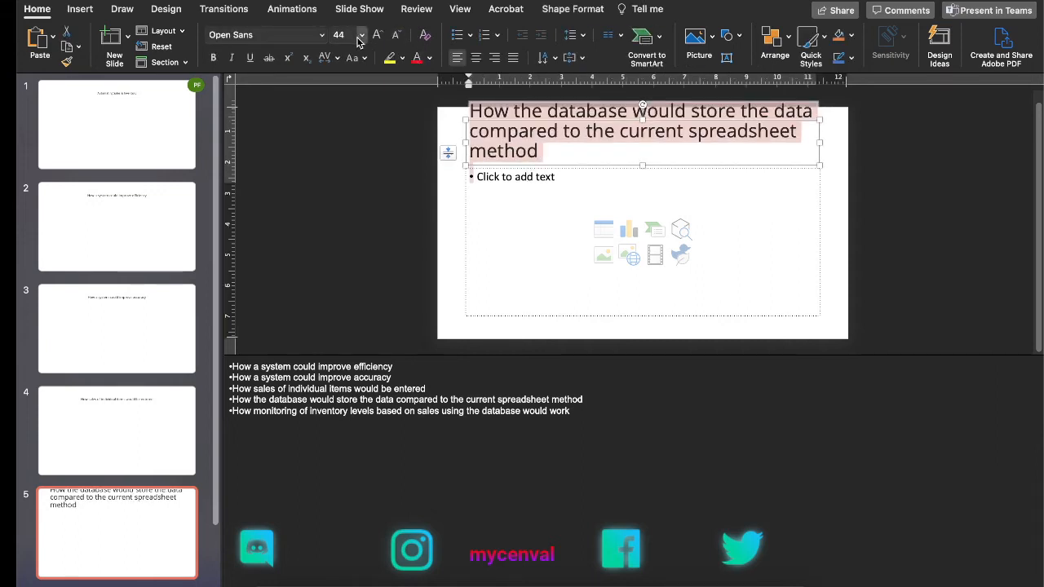
pyautogui.click(360, 37)
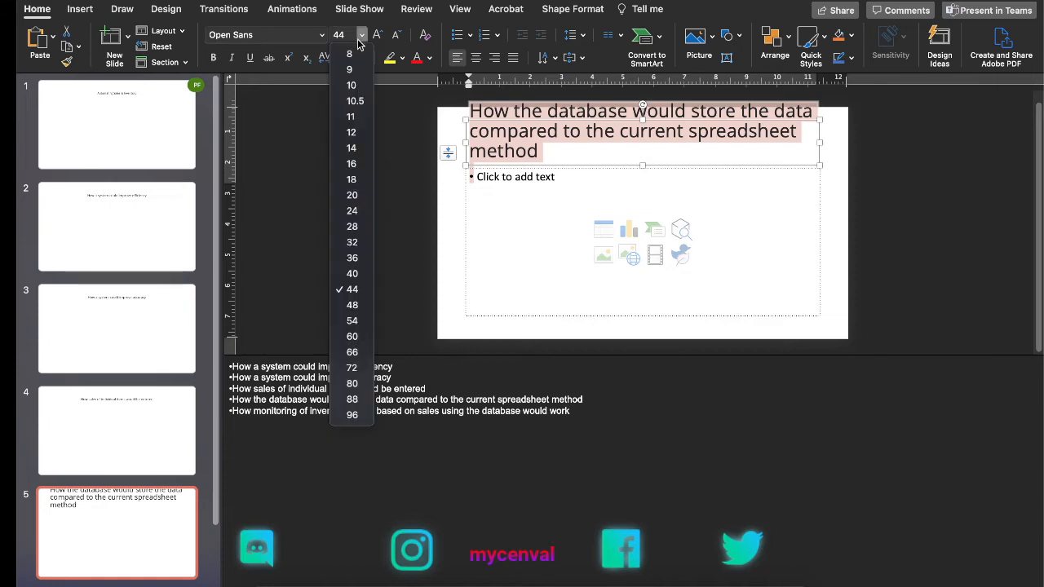
pyautogui.click(351, 195)
pyautogui.click(477, 58)
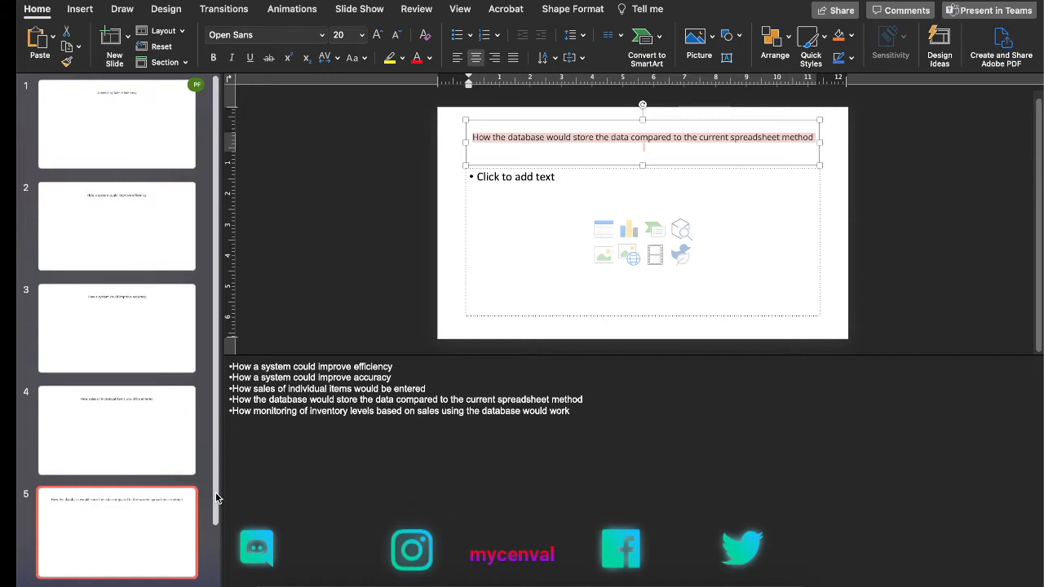
# Step: Set slide 6's title about monitoring inventory levels to font size 20 and center it
pyautogui.scroll(-2, 216, 513)
pyautogui.scroll(-3, 217, 550)
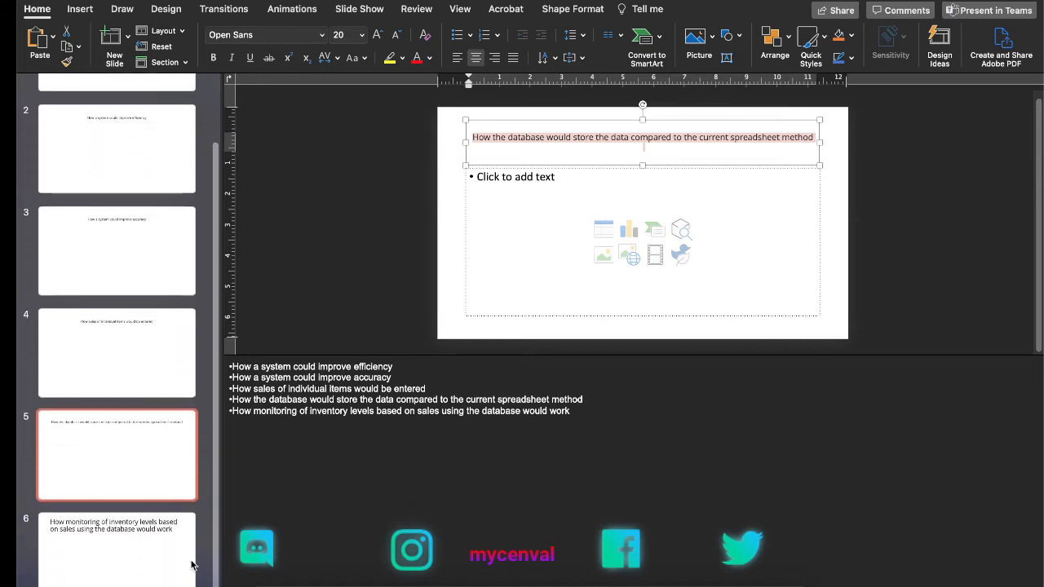
pyautogui.click(151, 553)
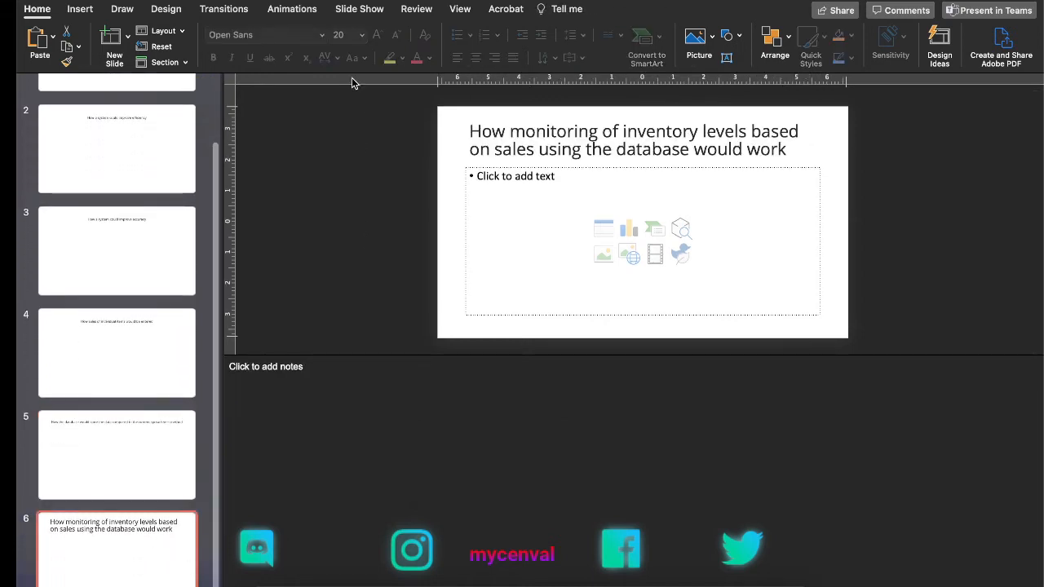
pyautogui.click(560, 130)
pyautogui.tripleClick(560, 131)
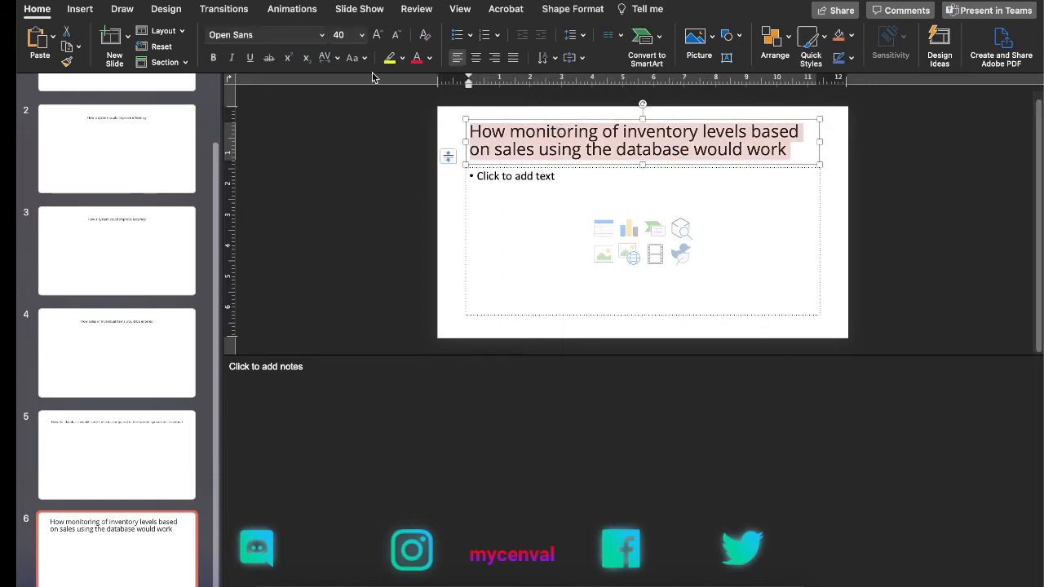
pyautogui.click(362, 36)
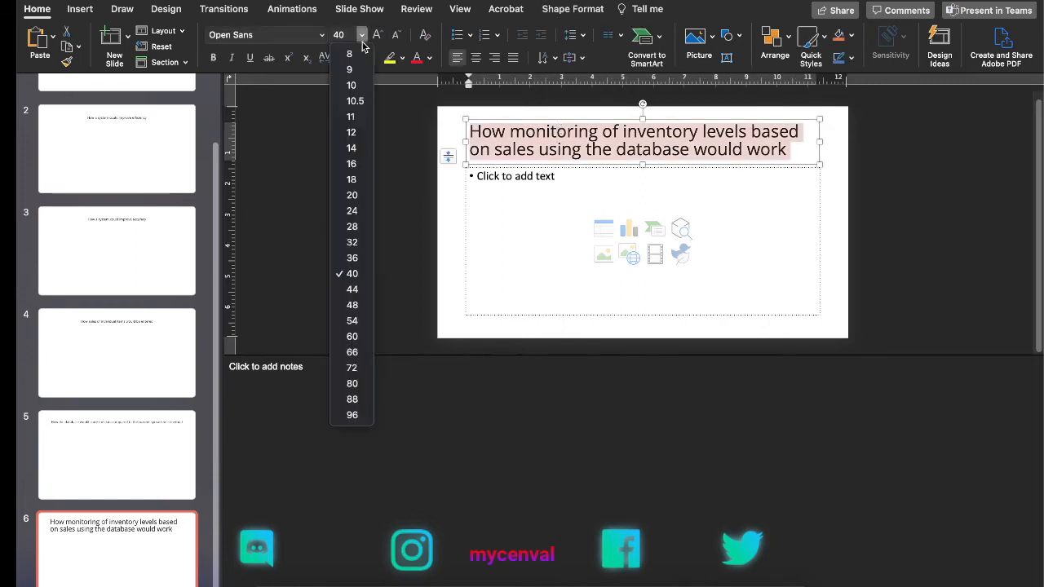
pyautogui.click(361, 196)
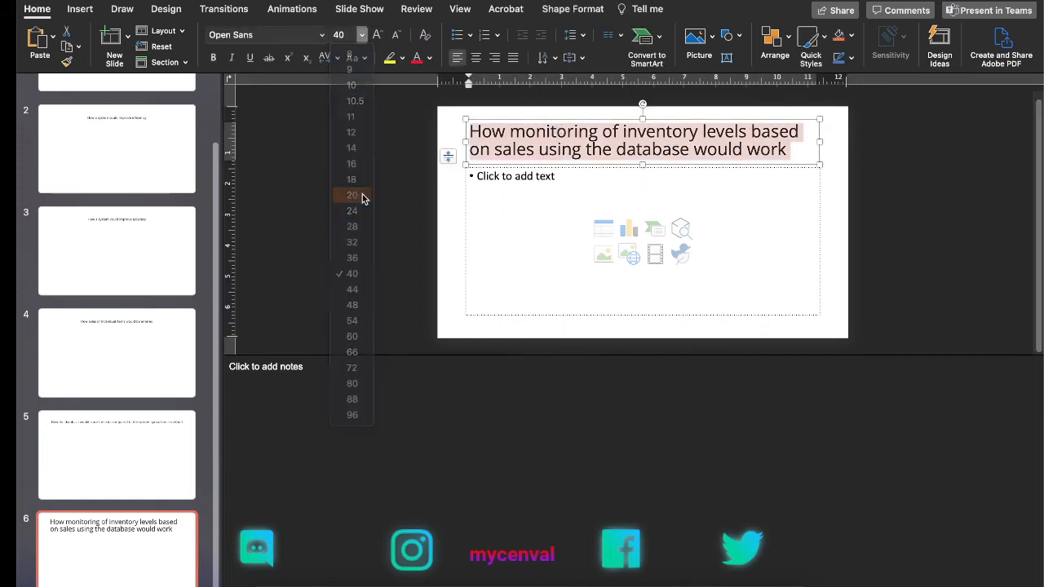
pyautogui.click(478, 58)
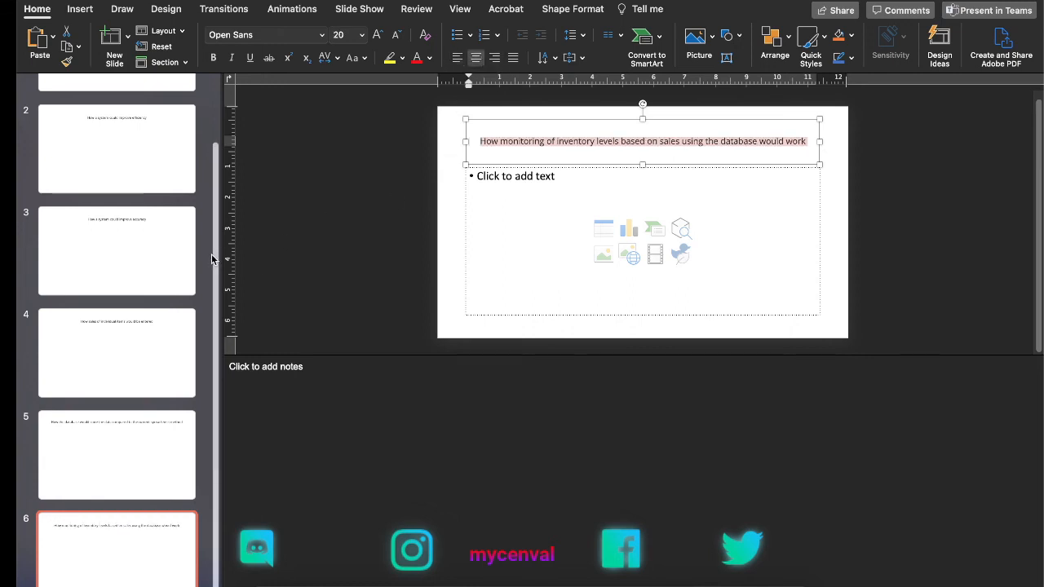
# Step: Review slides 1 to 6 and their notes against the assignment requirements, ending back on slide 1
pyautogui.moveTo(217, 258); pyautogui.dragTo(219, 186)
pyautogui.click(145, 152)
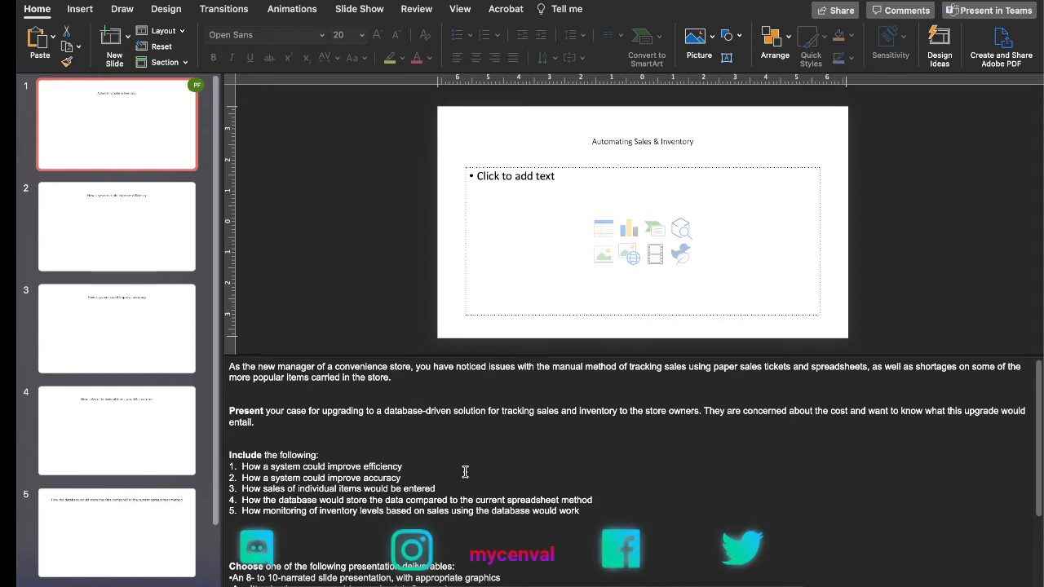
pyautogui.click(147, 256)
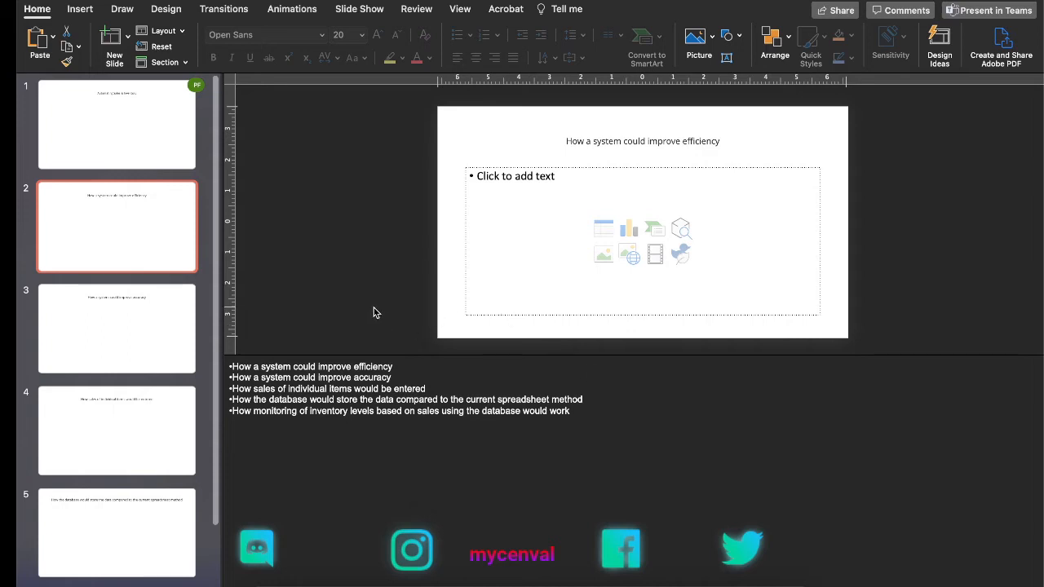
pyautogui.click(142, 342)
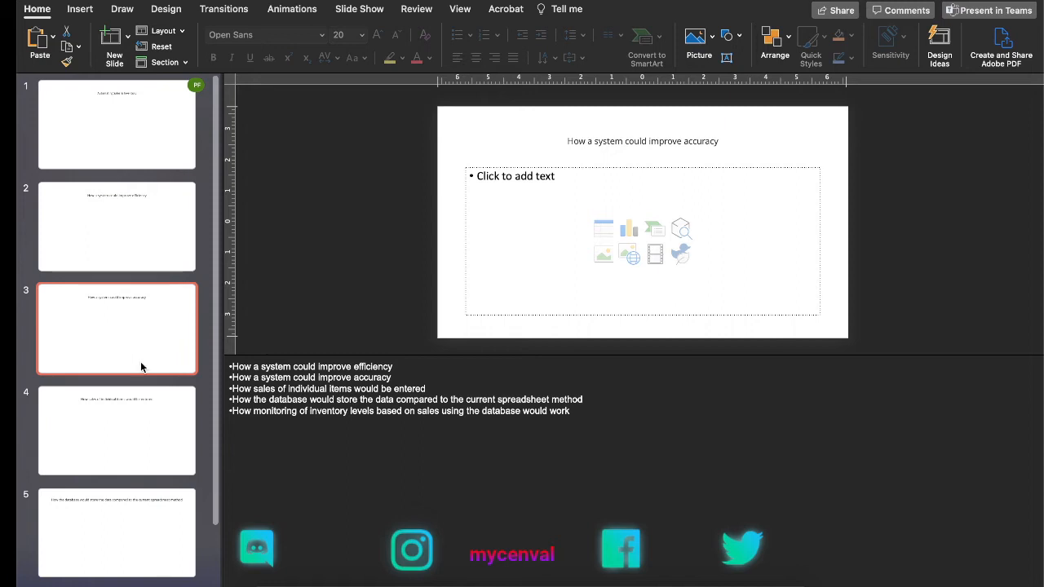
pyautogui.click(132, 448)
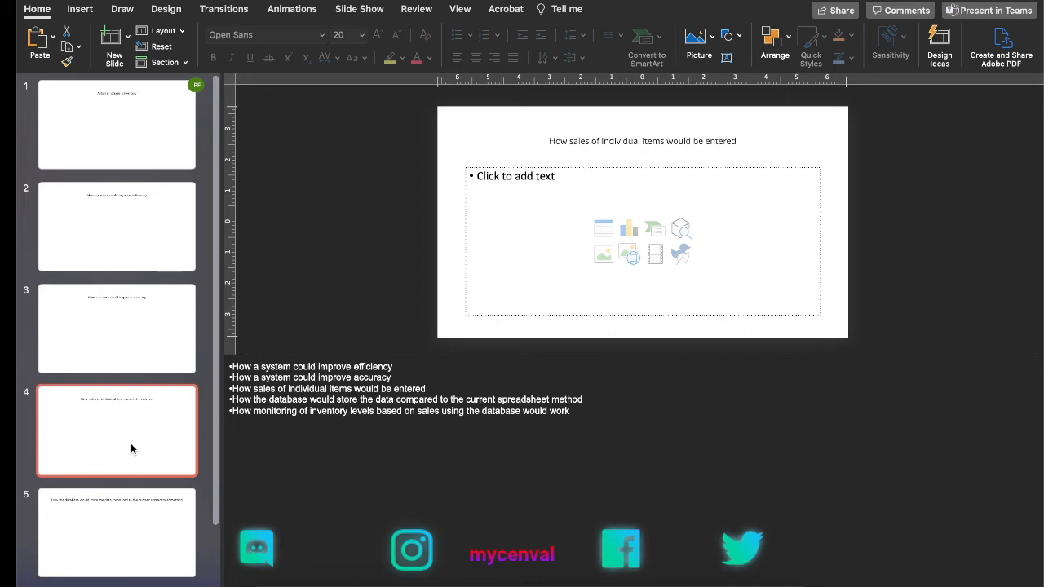
pyautogui.click(142, 557)
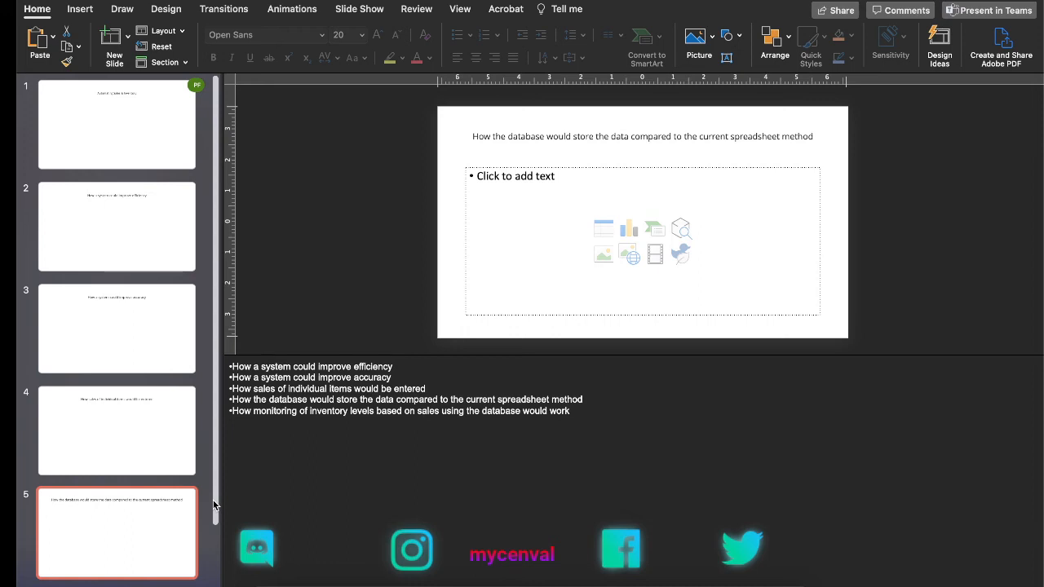
pyautogui.moveTo(215, 506); pyautogui.dragTo(214, 573)
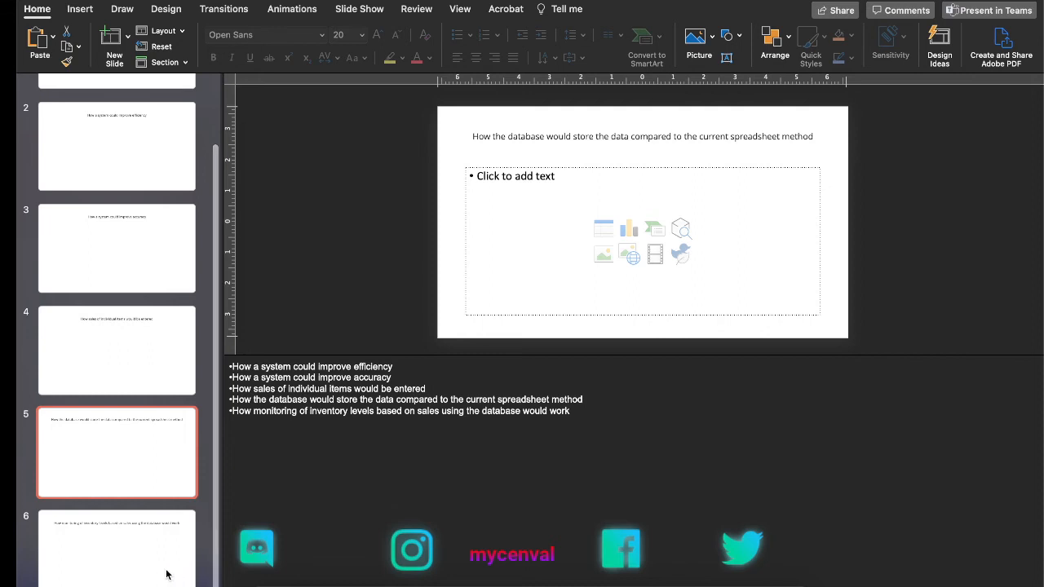
pyautogui.click(138, 575)
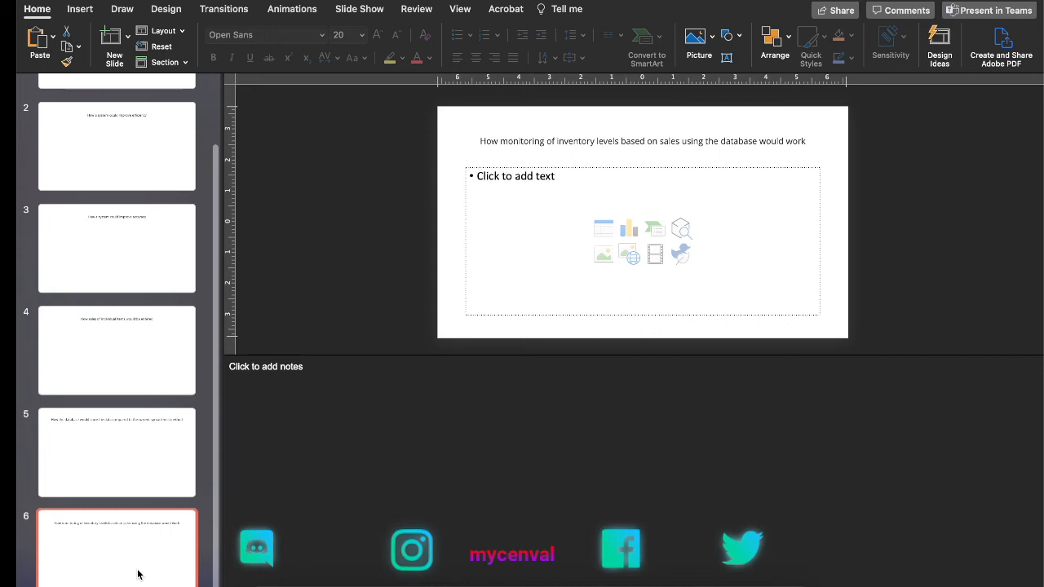
pyautogui.click(125, 443)
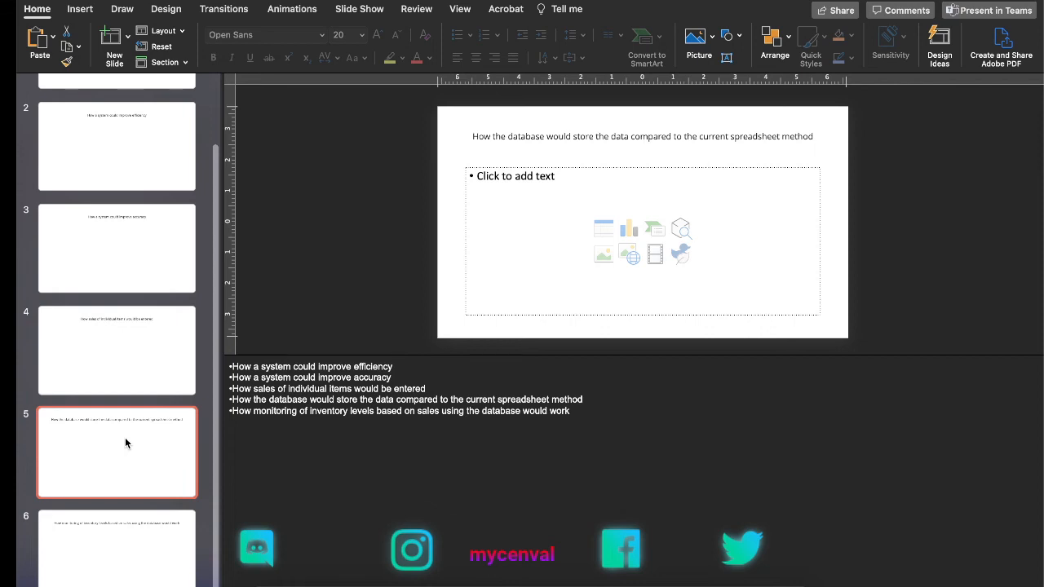
pyautogui.click(137, 537)
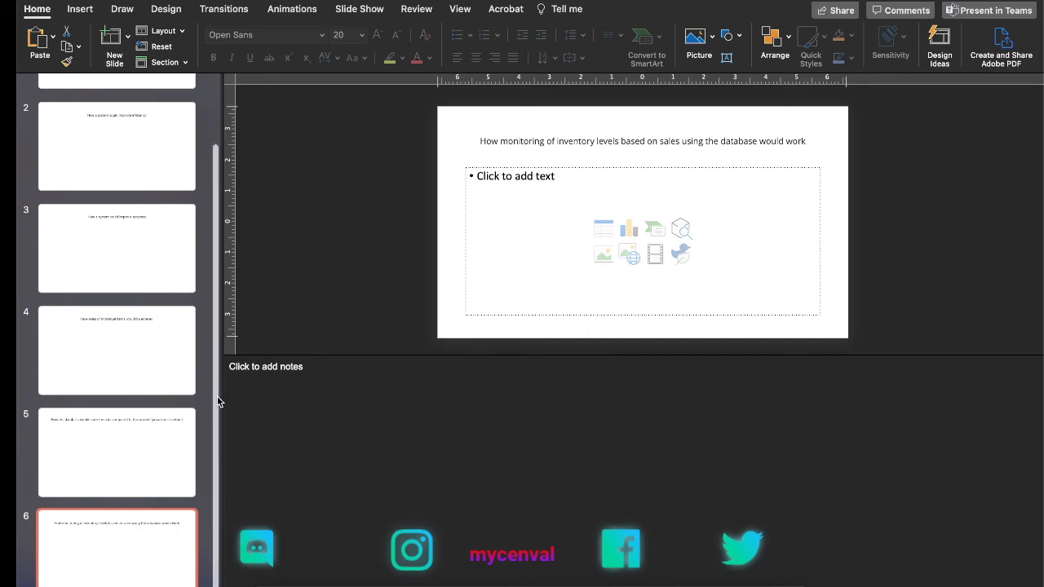
pyautogui.moveTo(219, 401); pyautogui.dragTo(220, 280)
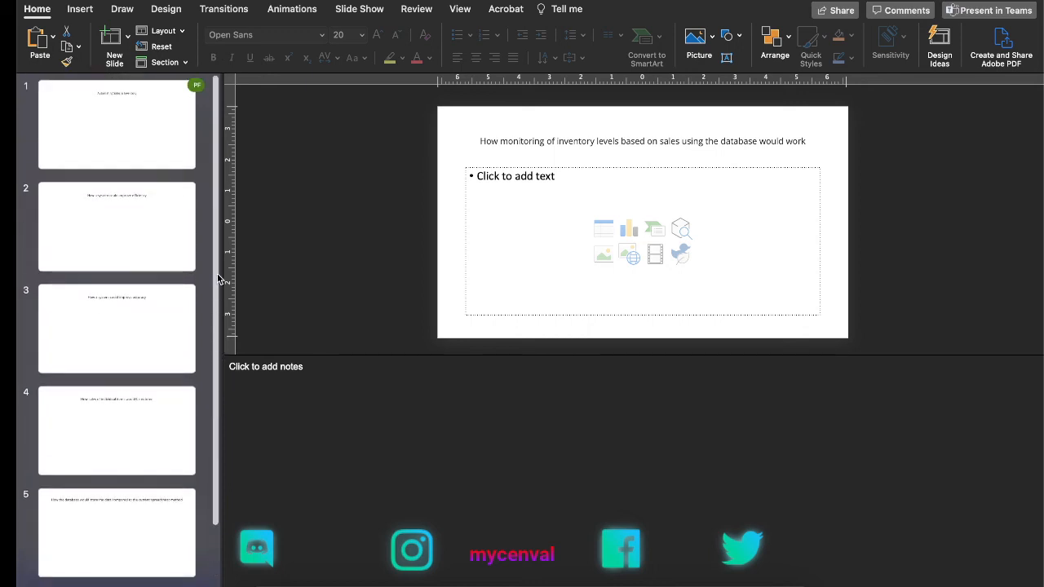
pyautogui.click(146, 151)
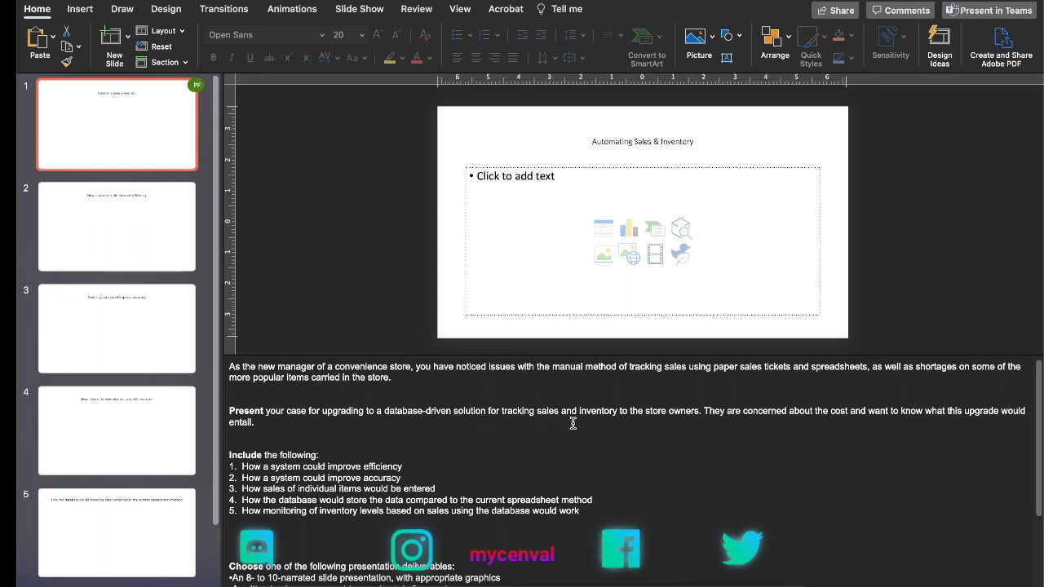
# Step: Insert a slide directly after slide 1 and title it "21st Century Inventory Solutions"
pyautogui.click(144, 176)
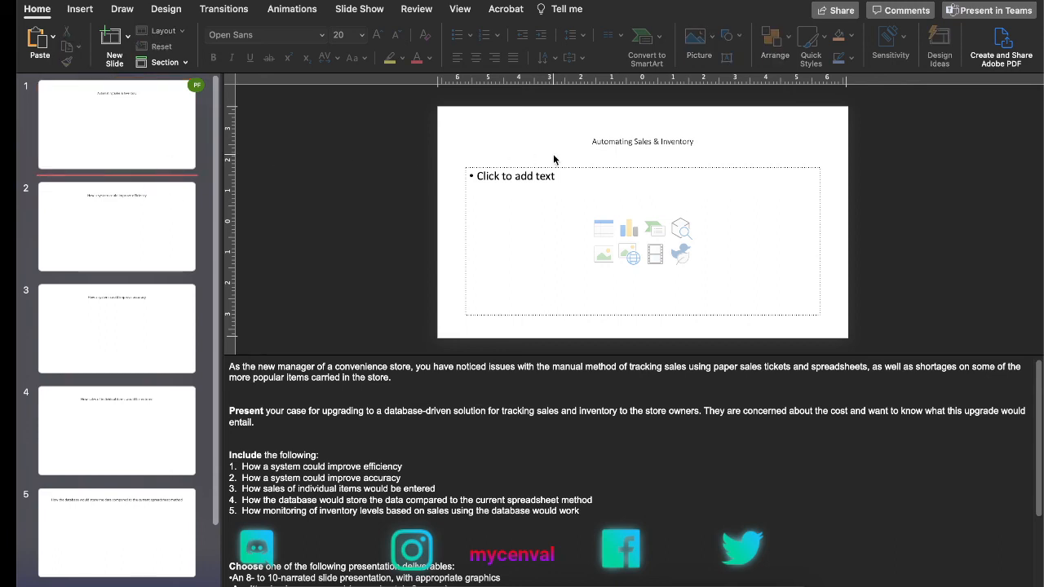
pyautogui.click(115, 39)
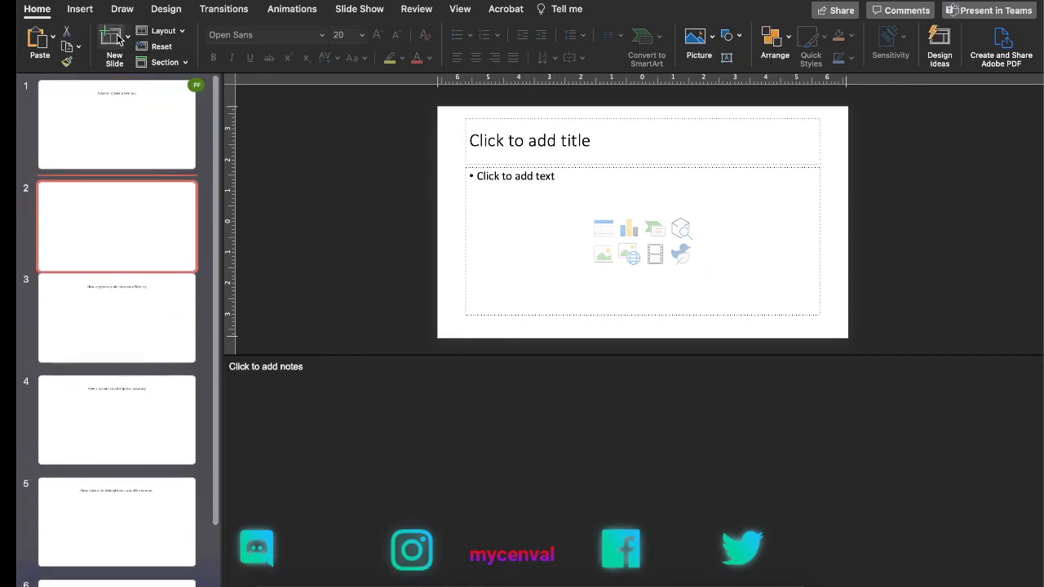
pyautogui.click(528, 149)
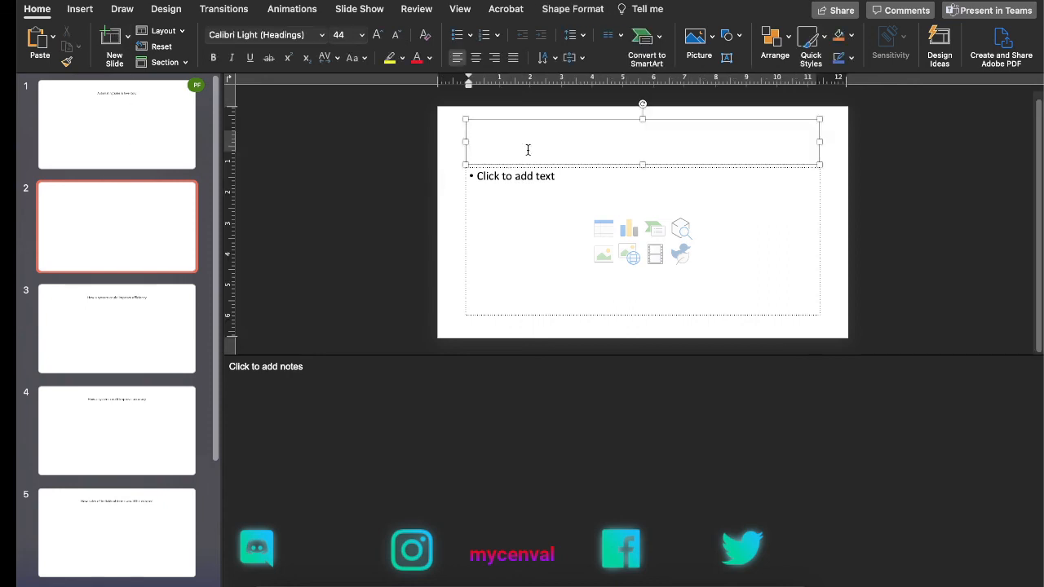
pyautogui.write('21st Century ')
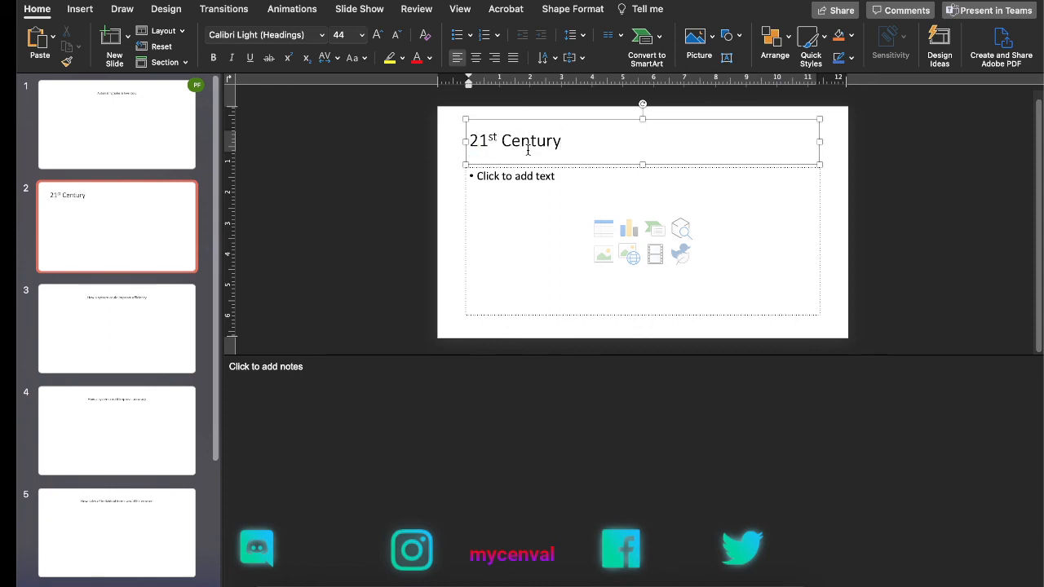
pyautogui.write('Clu')
pyautogui.press('BackSpace')
pyautogui.write('ou')
pyautogui.press('BackSpace')
pyautogui.press('BackSpace')
pyautogui.press('BackSpace')
pyautogui.press('BackSpace')
pyautogui.write('INv')
pyautogui.press('BackSpace')
pyautogui.press('BackSpace')
pyautogui.write('ve')
pyautogui.press('BackSpace')
pyautogui.press('BackSpace')
pyautogui.write('no')
pyautogui.press('BackSpace')
pyautogui.write('ventory')
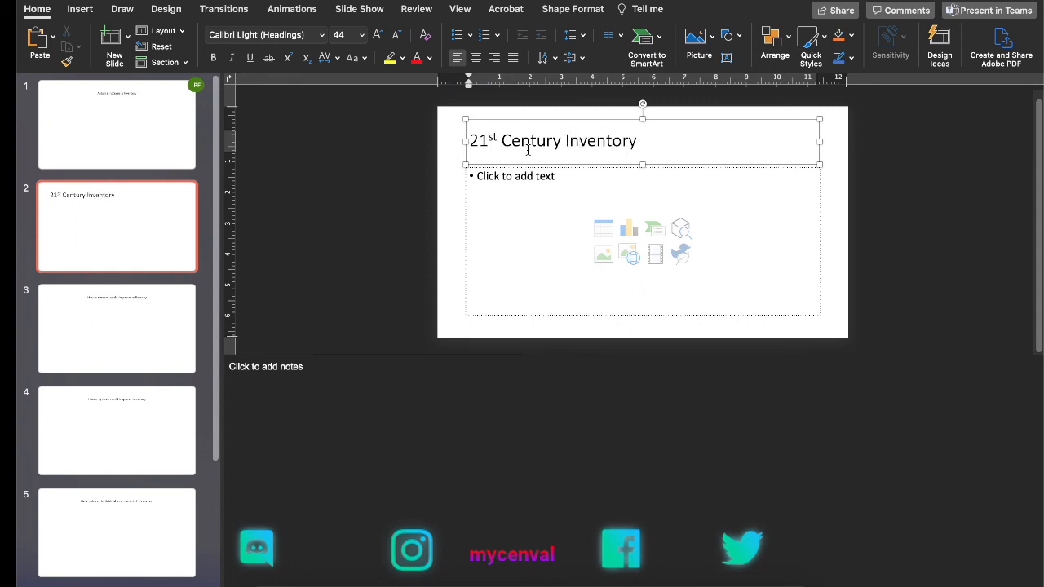
pyautogui.write(' Solutions')
# Step: Replace "21st Century" with "Cloud" in slide 2's title so it reads "Cloud Inventory Solutions"
pyautogui.click(537, 140)
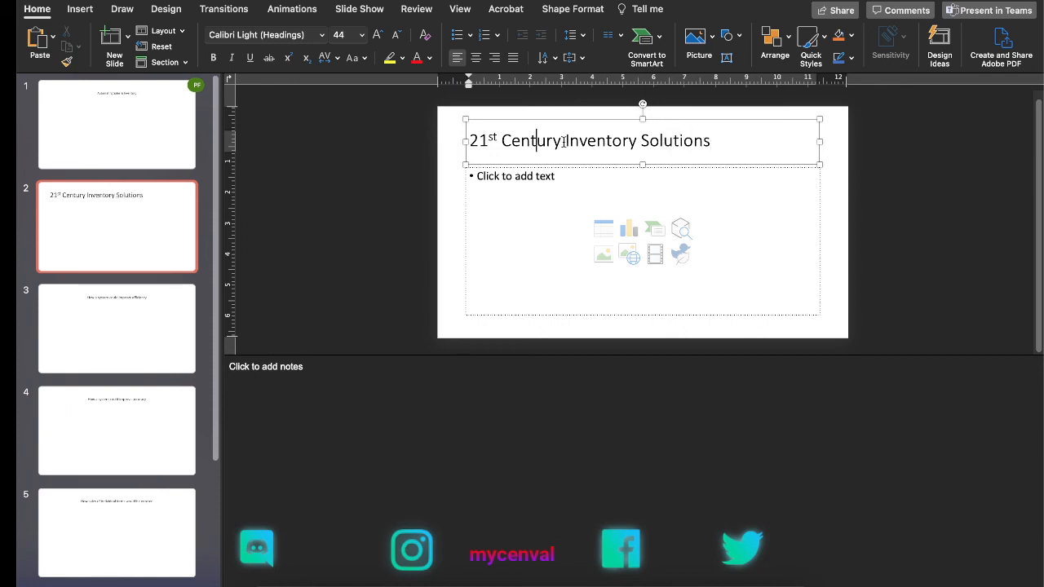
pyautogui.moveTo(562, 141); pyautogui.dragTo(484, 142)
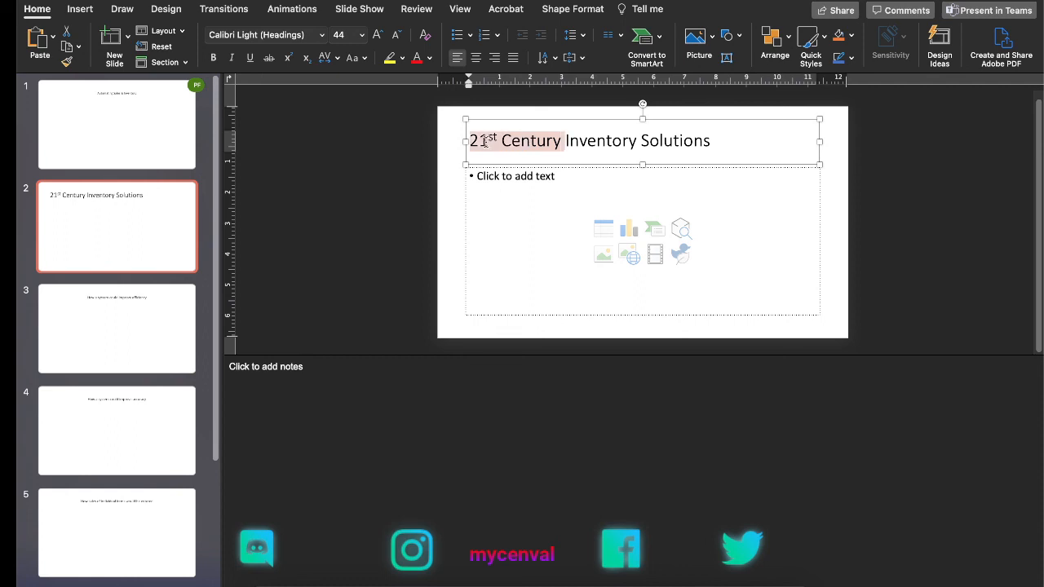
pyautogui.write('Cloud')
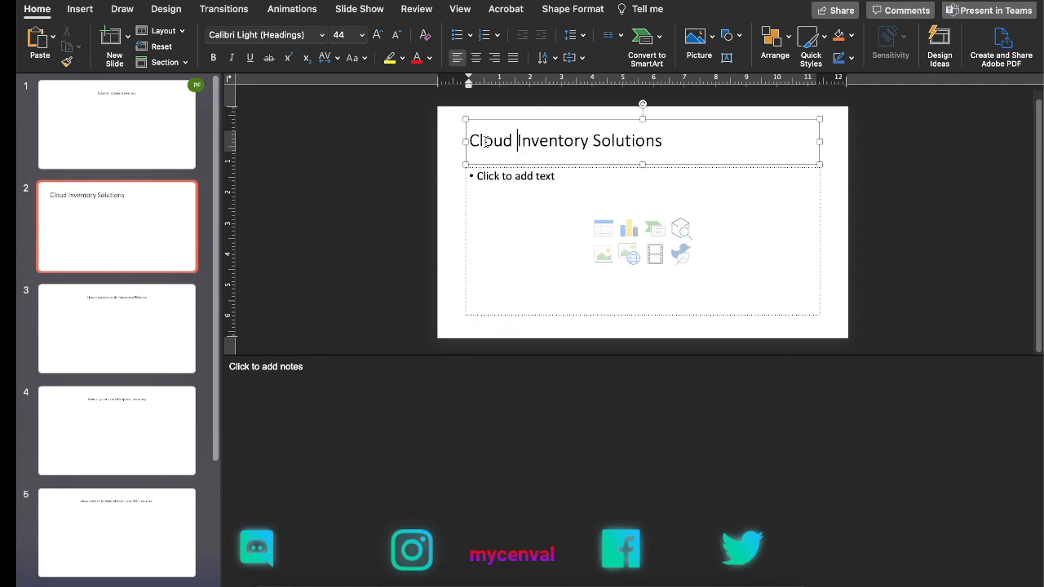
pyautogui.click(485, 387)
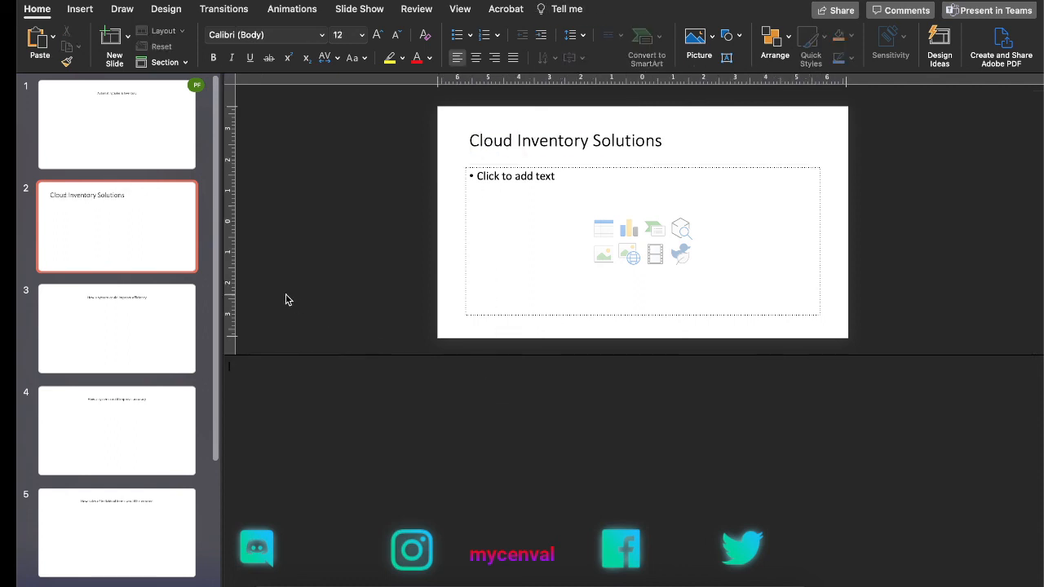
# Step: Check the requirements in slide 1's notes, and add a slide titled "Recommendations" at the end of the deck
pyautogui.click(158, 163)
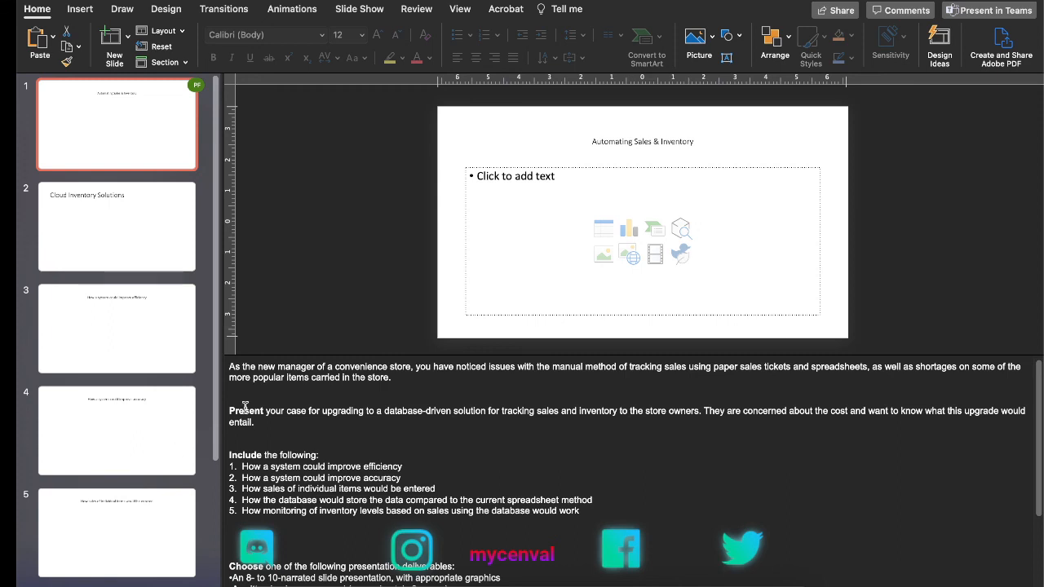
pyautogui.scroll(-5, 219, 416)
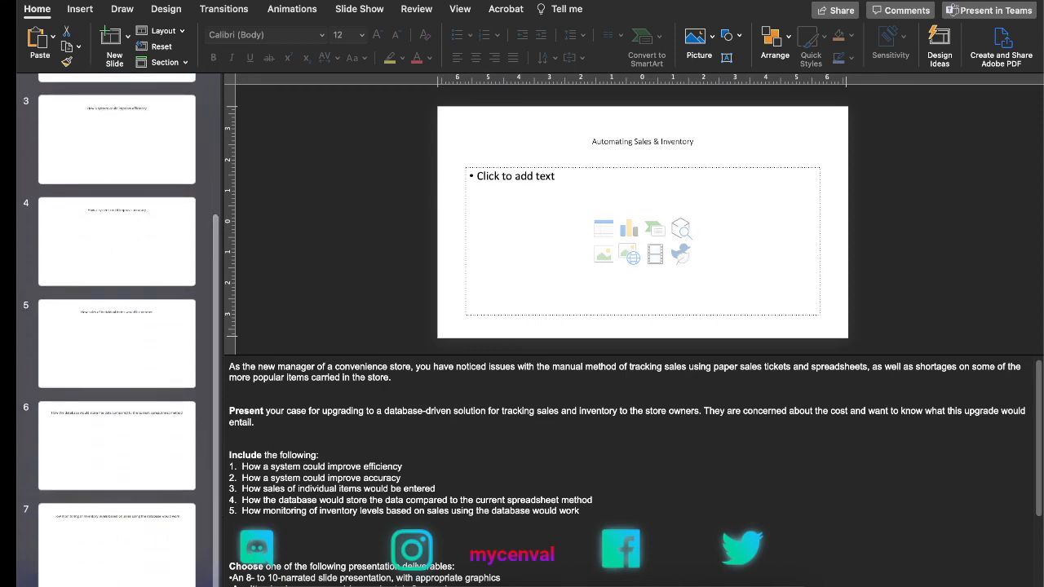
pyautogui.click(92, 585)
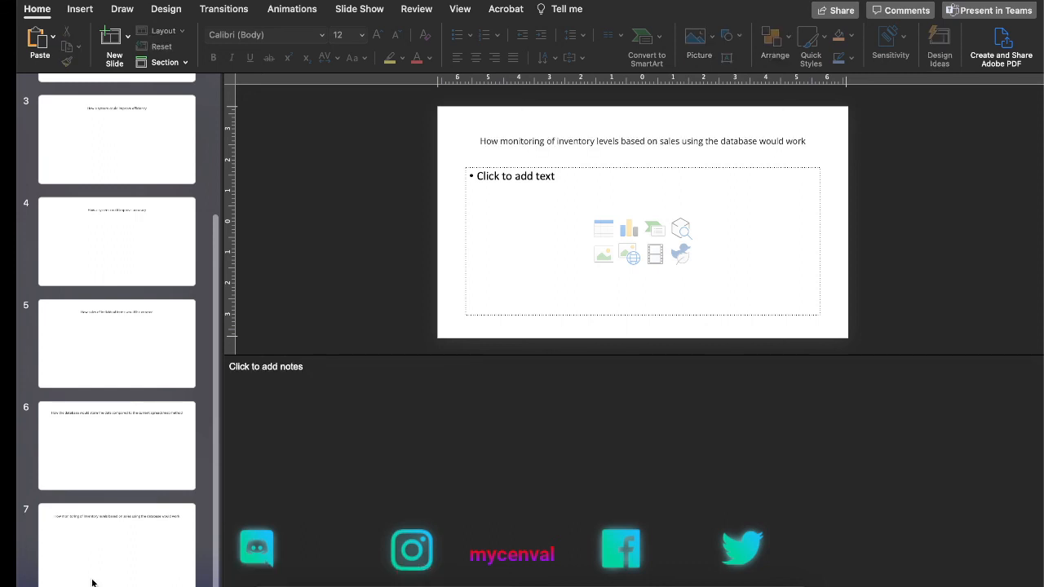
pyautogui.click(118, 43)
pyautogui.click(536, 145)
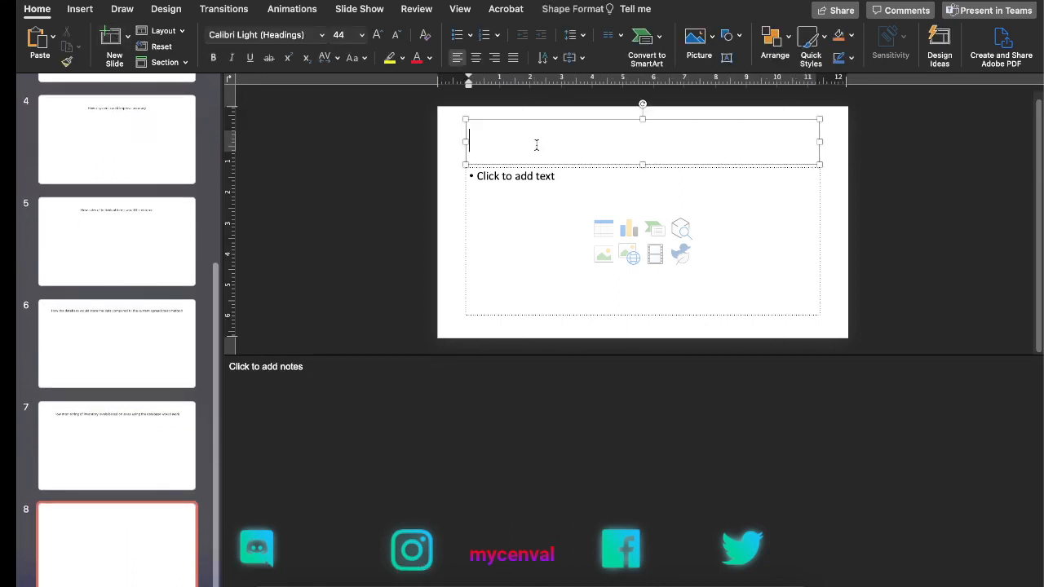
pyautogui.write('Recomme')
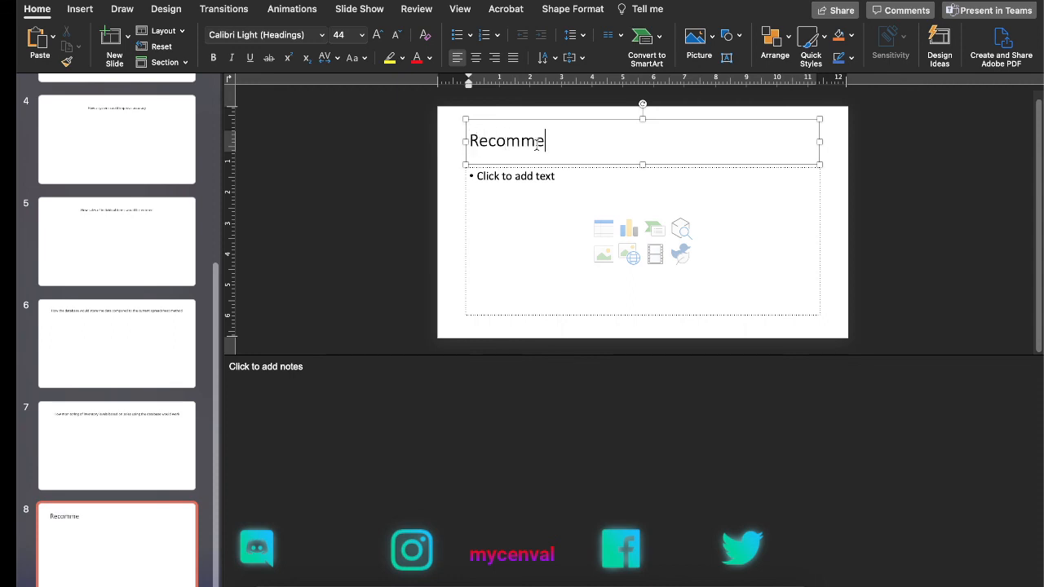
pyautogui.write('ndations')
# Step: Insert a slide between the inventory monitoring slide and the Recommendations slide, and title it "Workflow Chat"
pyautogui.click(128, 496)
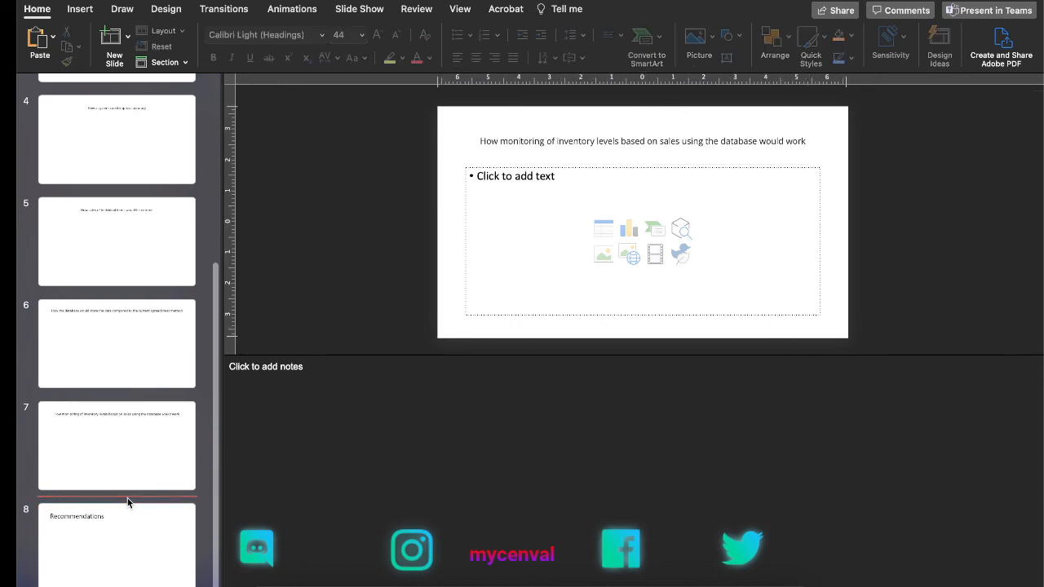
pyautogui.click(127, 45)
pyautogui.click(216, 103)
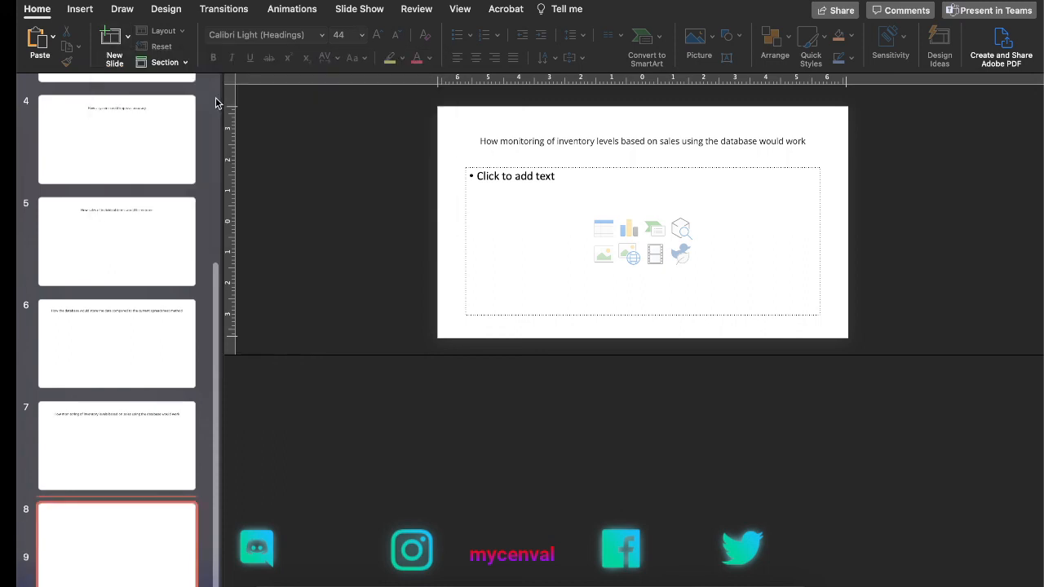
pyautogui.click(550, 145)
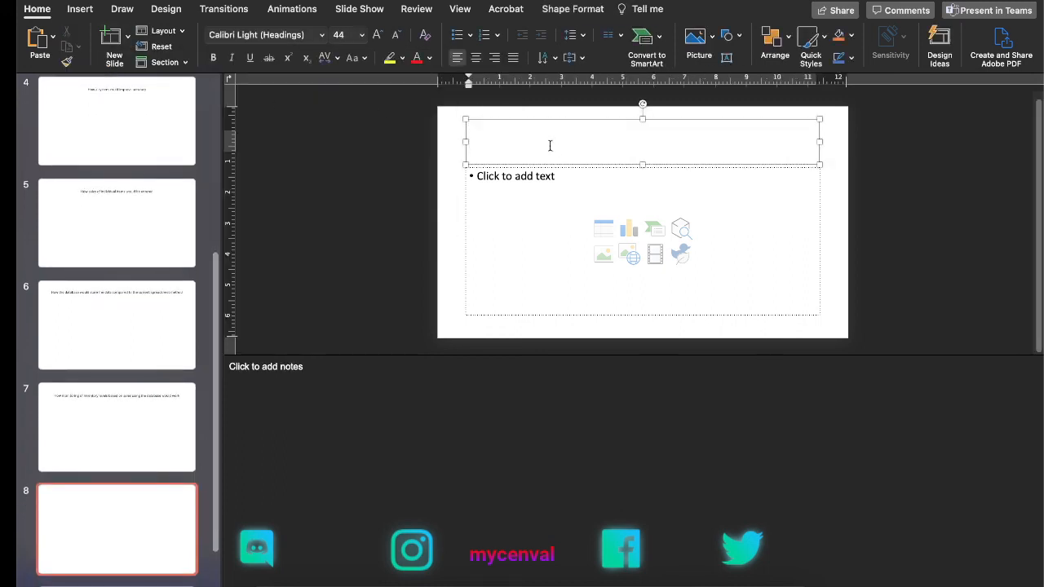
pyautogui.write('Worflox')
pyautogui.press('BackSpace')
pyautogui.write('w')
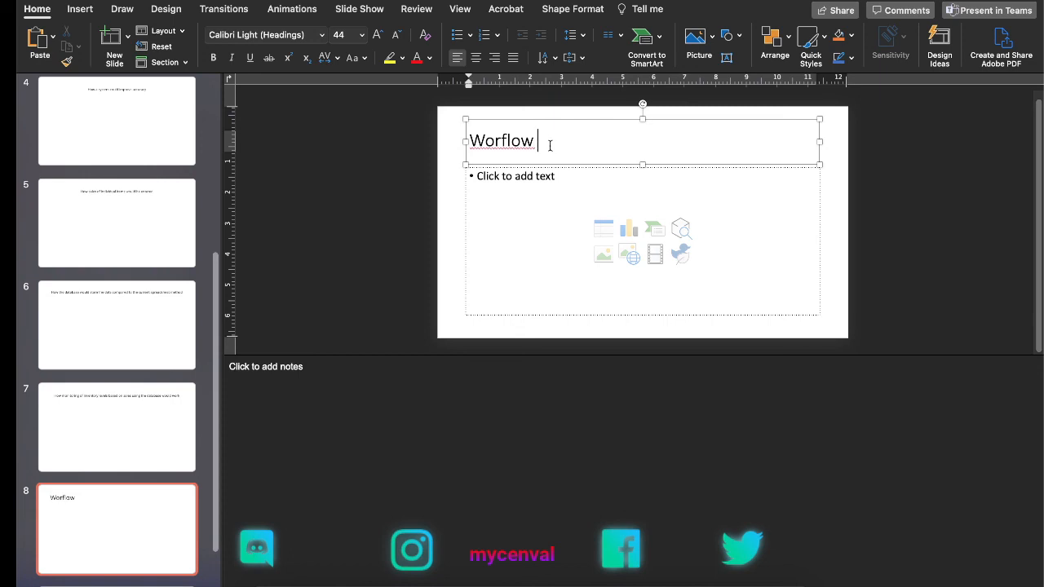
pyautogui.press('BackSpace')
pyautogui.press('BackSpace')
pyautogui.press('BackSpace')
pyautogui.press('BackSpace')
pyautogui.press('BackSpace')
pyautogui.write('kflow ')
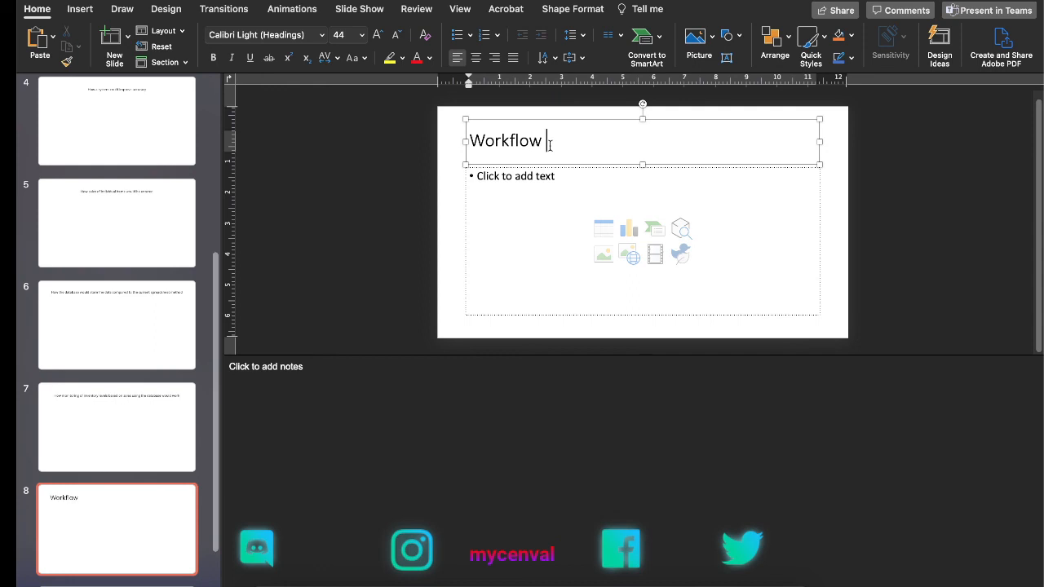
pyautogui.write('Chat')
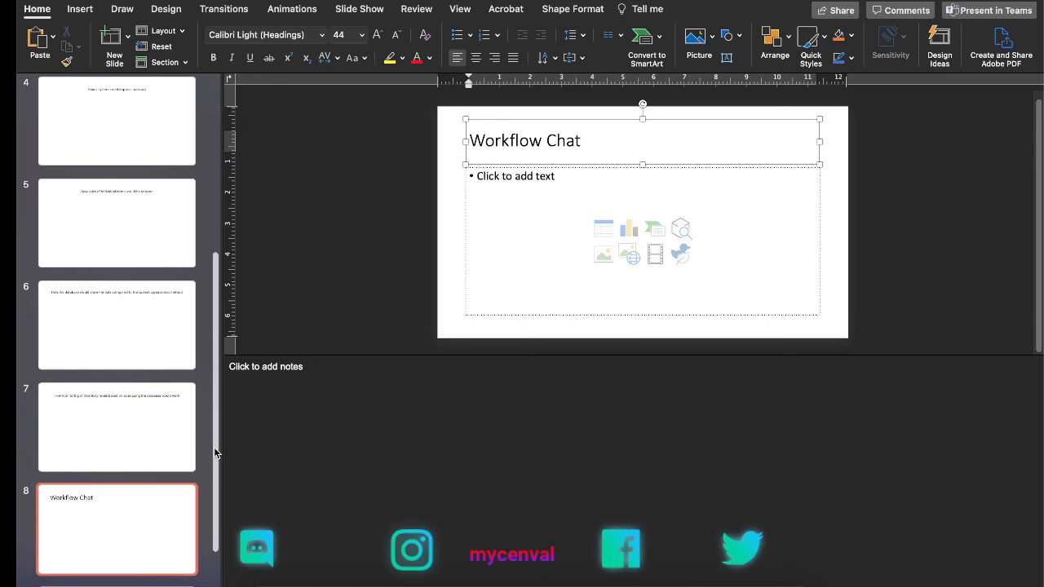
# Step: Add a closing slide after the Recommendations slide and title it "Questions"
pyautogui.moveTo(214, 447); pyautogui.dragTo(214, 494)
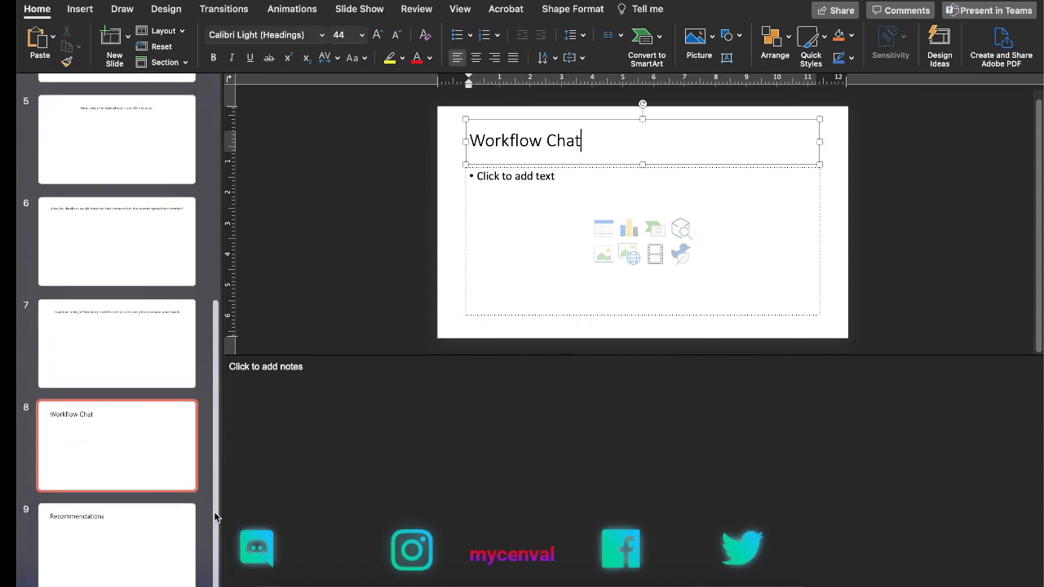
pyautogui.click(145, 576)
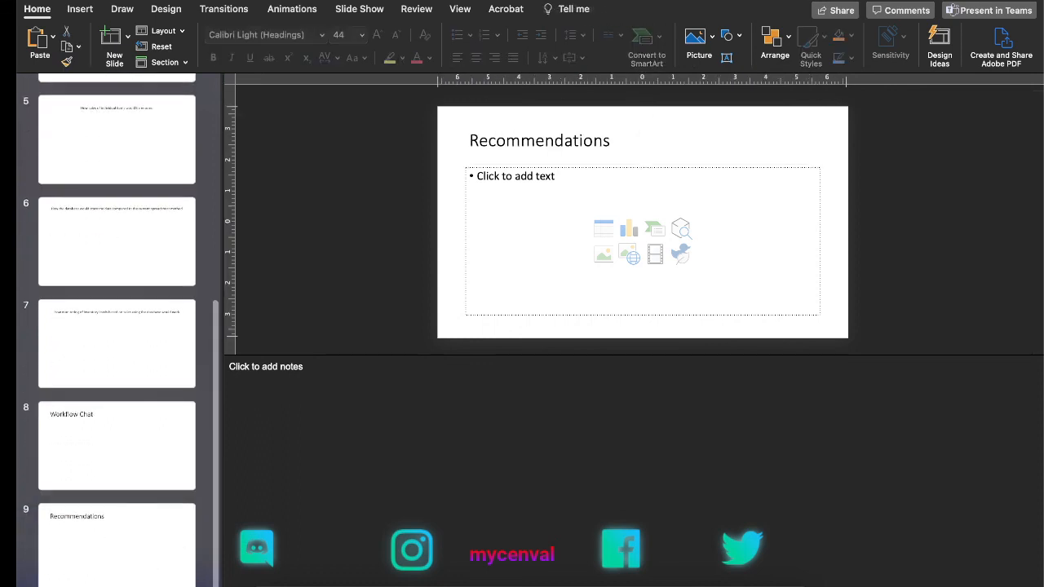
pyautogui.click(112, 41)
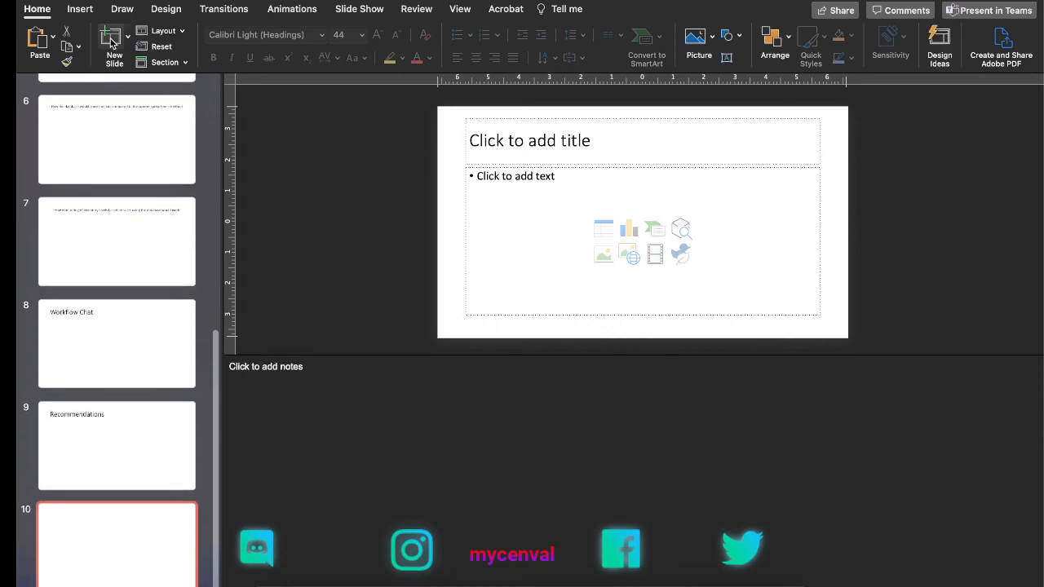
pyautogui.click(542, 148)
pyautogui.write('Q')
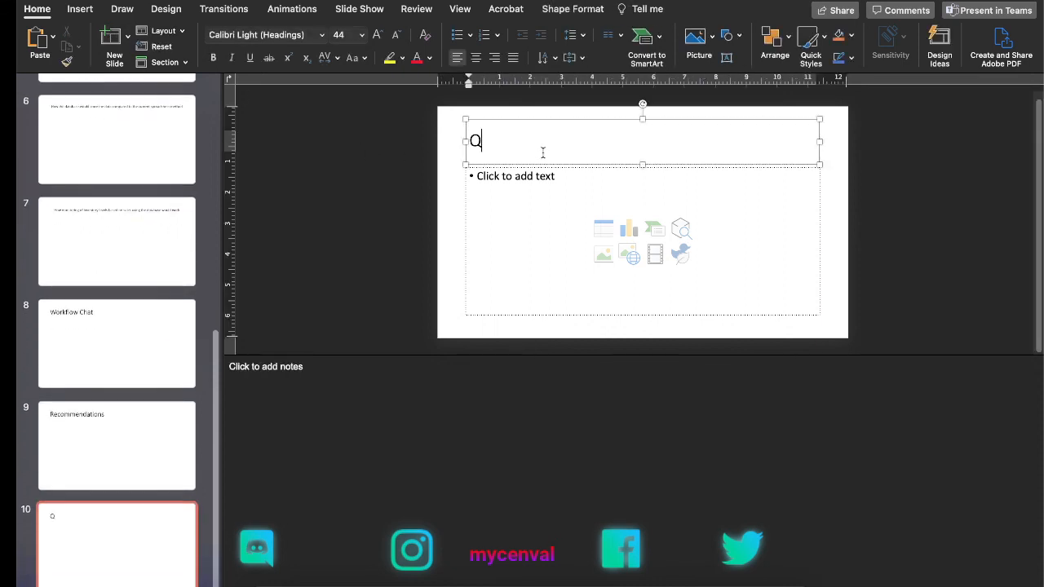
pyautogui.write('uestions')
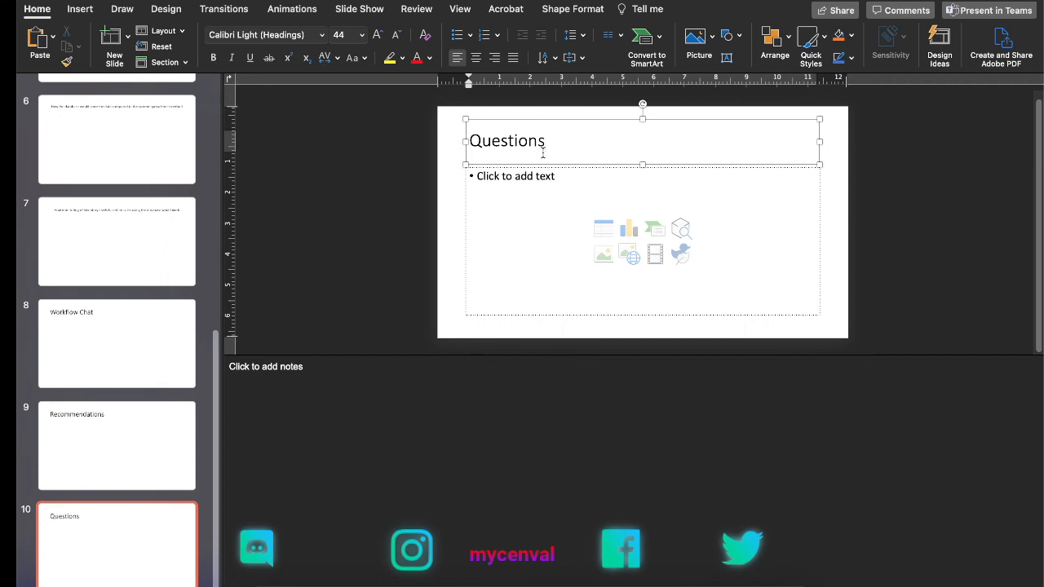